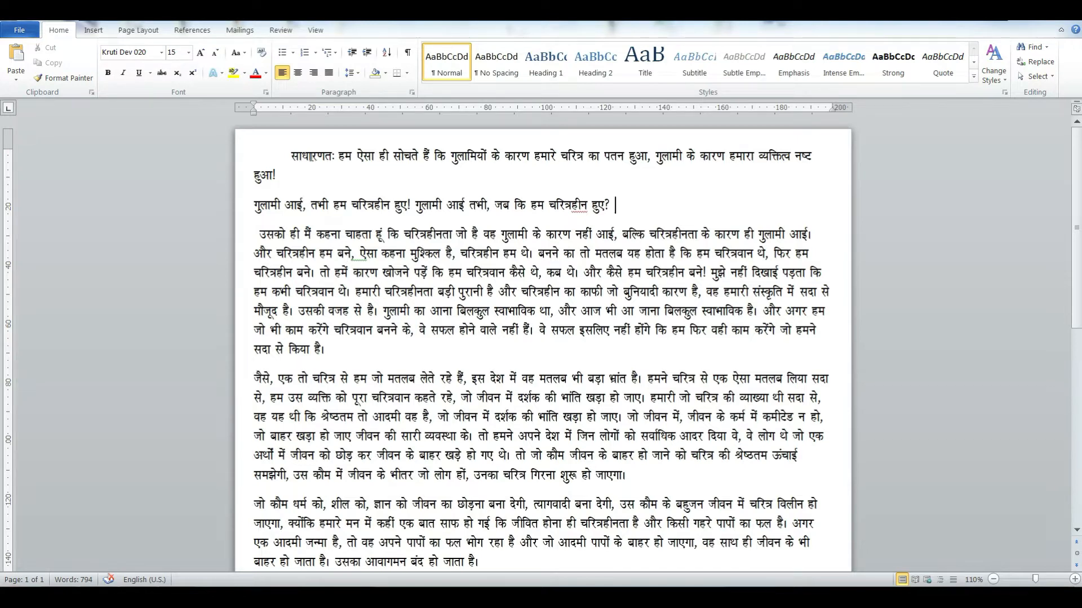
# - Search the document for "xqykeh" with Find, starting from the beginning of the first paragraph
pyautogui.click(294, 157)
pyautogui.hotkey('ctrl', 'h')
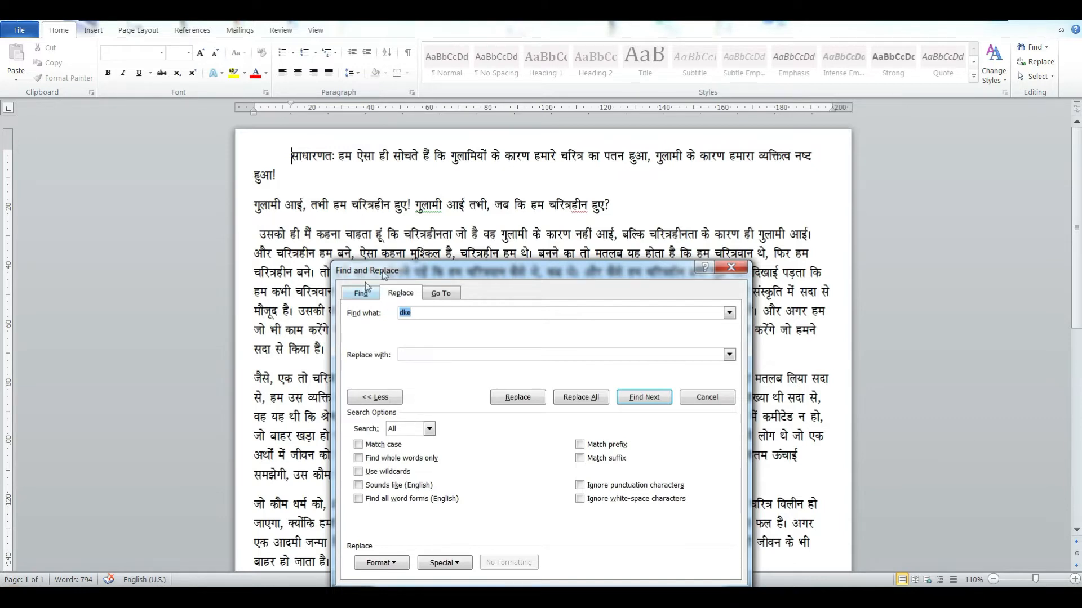
pyautogui.moveTo(479, 266); pyautogui.dragTo(505, 221)
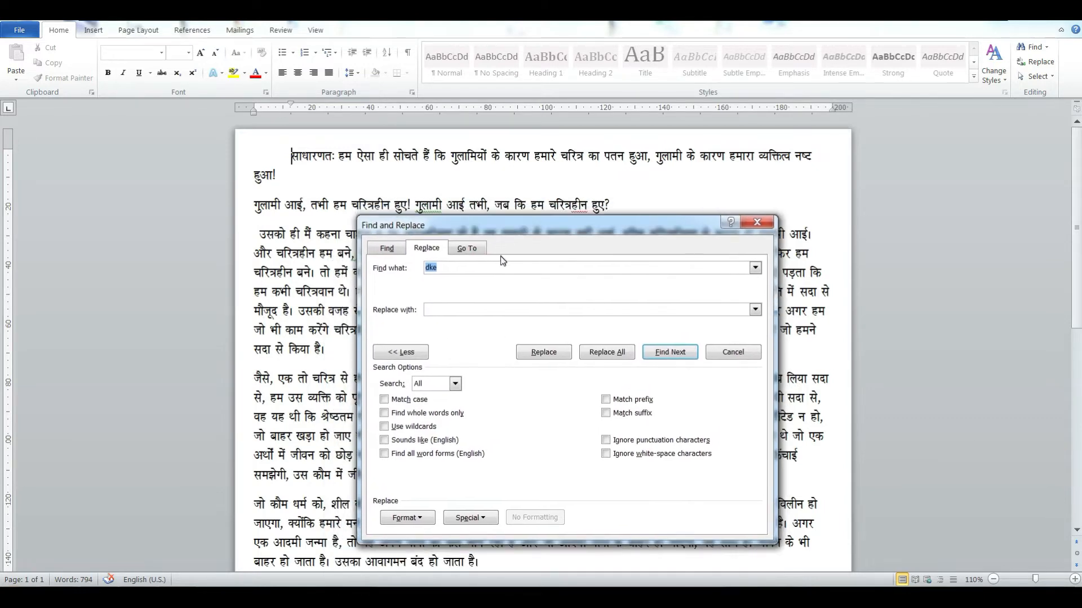
pyautogui.click(388, 250)
pyautogui.press('BackSpace')
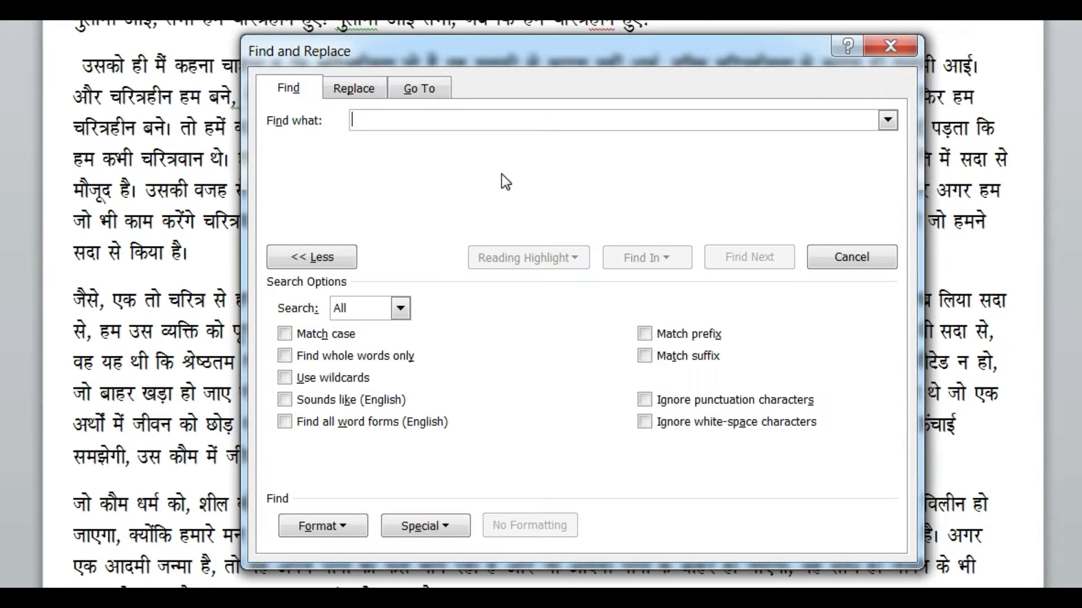
pyautogui.write('xqykeh')
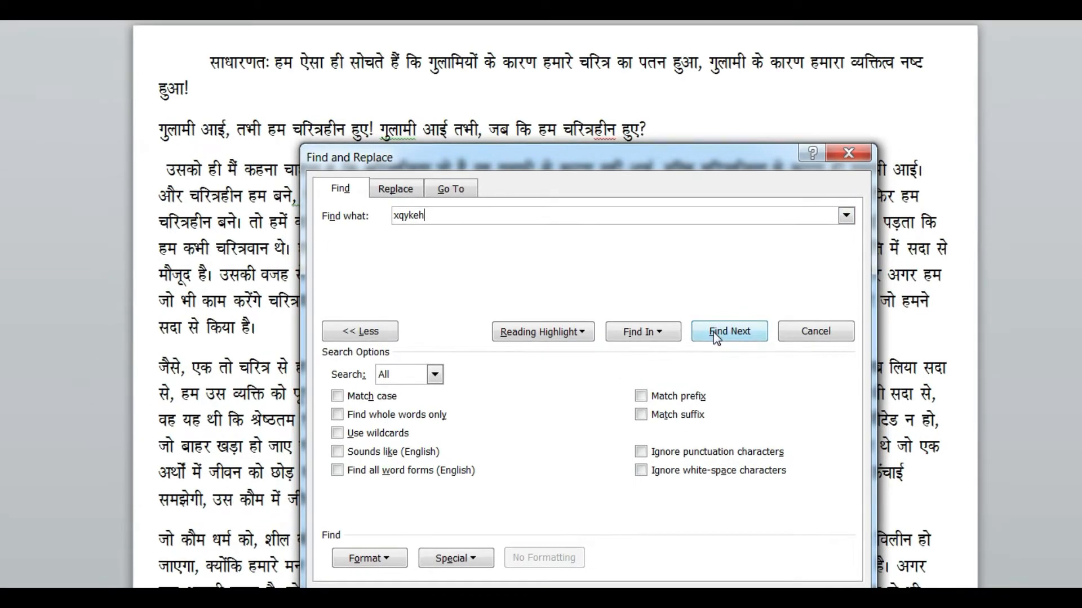
pyautogui.click(693, 325)
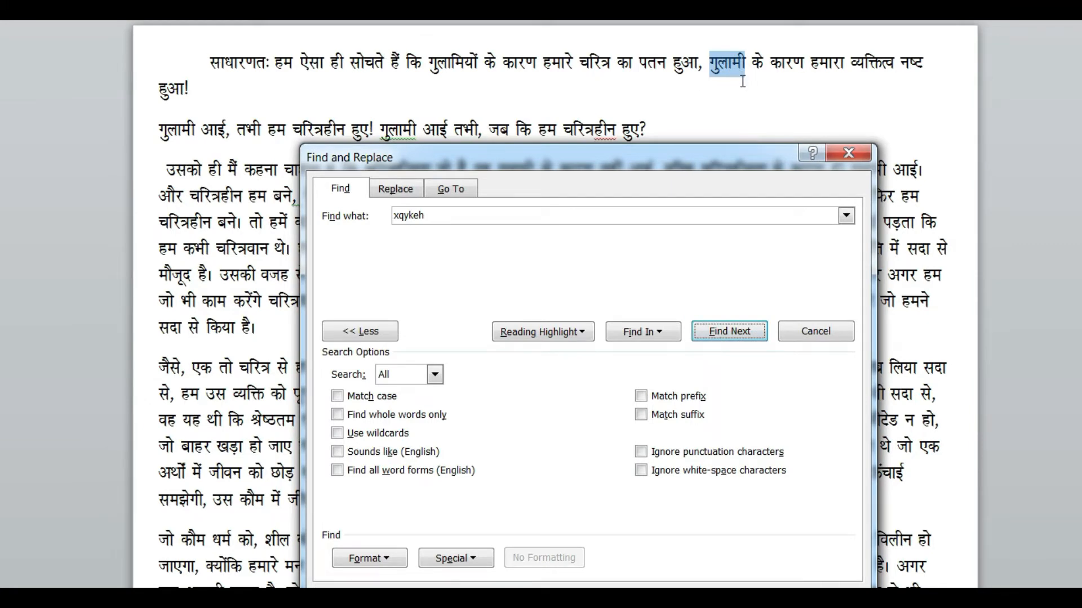
# - Step through the remaining matches of "xqykeh" to the end of the search, collapsing the extra search options
pyautogui.click(729, 331)
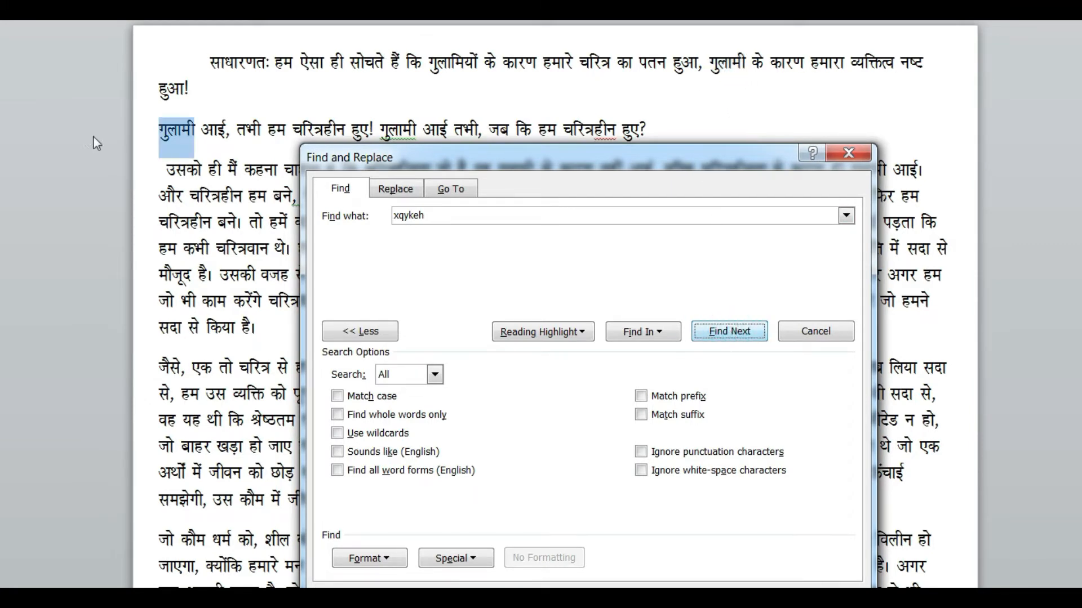
pyautogui.click(730, 331)
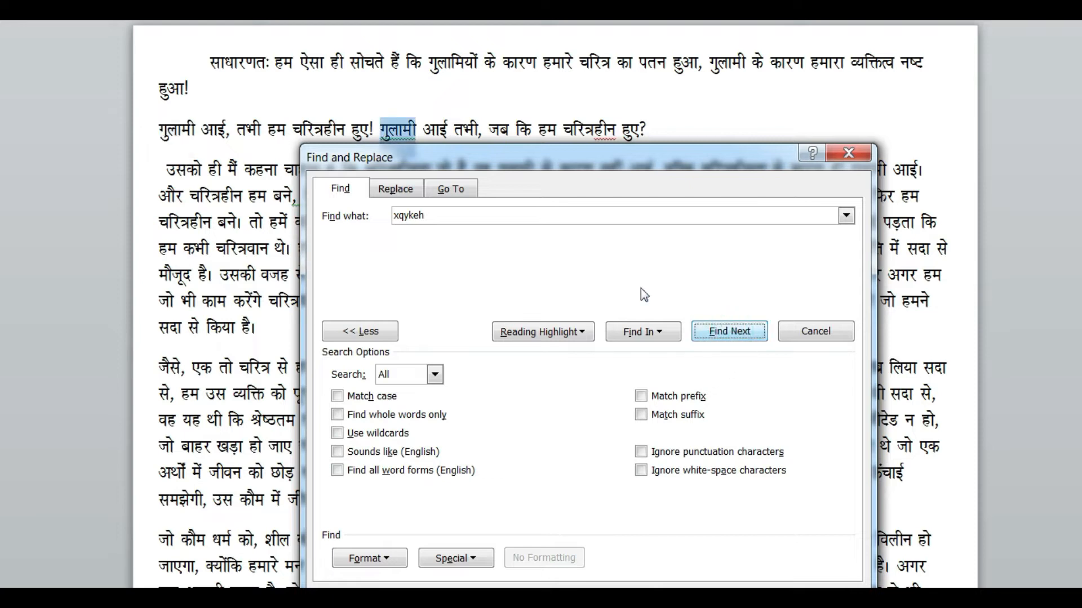
pyautogui.click(715, 336)
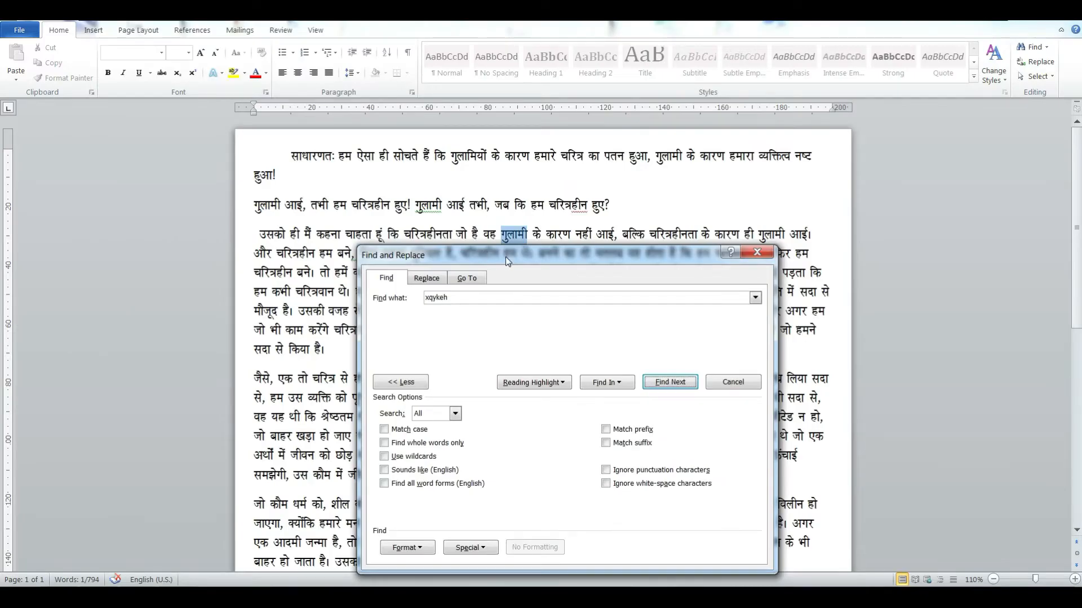
pyautogui.moveTo(501, 198); pyautogui.dragTo(487, 176)
pyautogui.moveTo(495, 240); pyautogui.dragTo(485, 206)
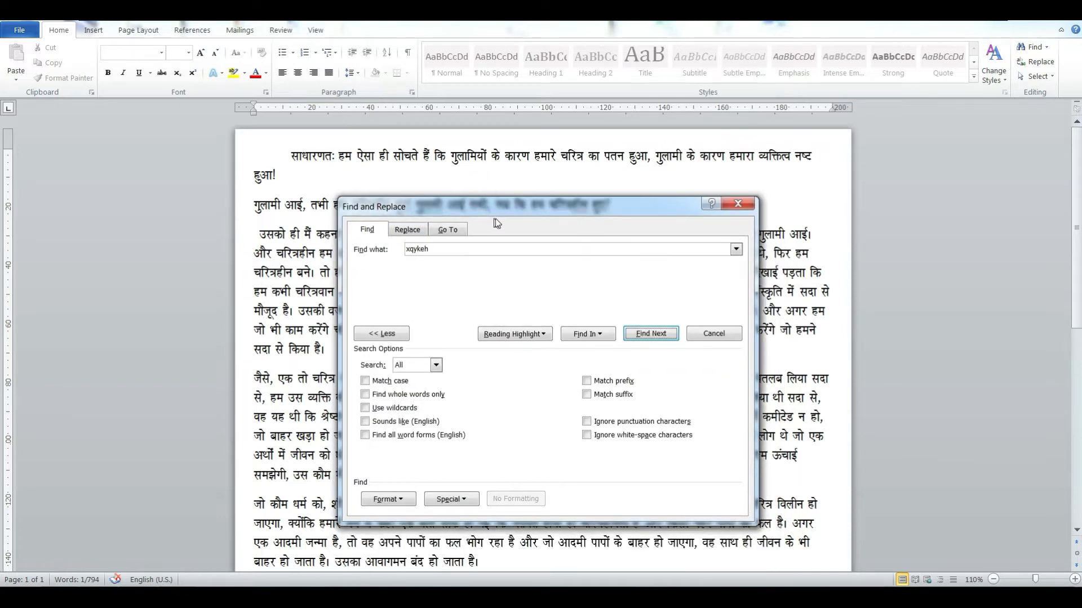
pyautogui.click(651, 334)
pyautogui.click(381, 335)
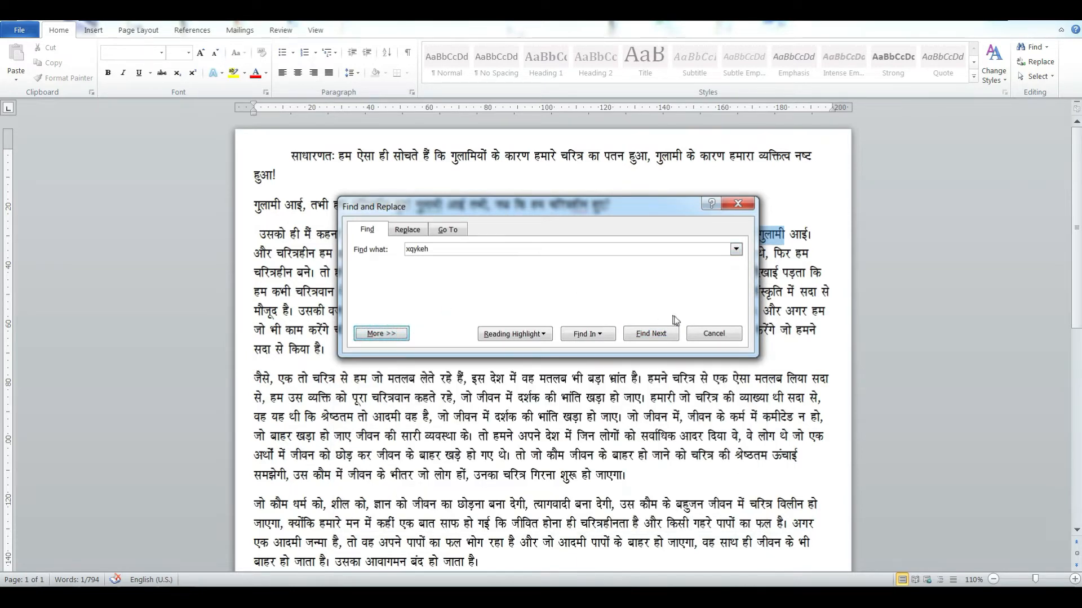
pyautogui.click(651, 338)
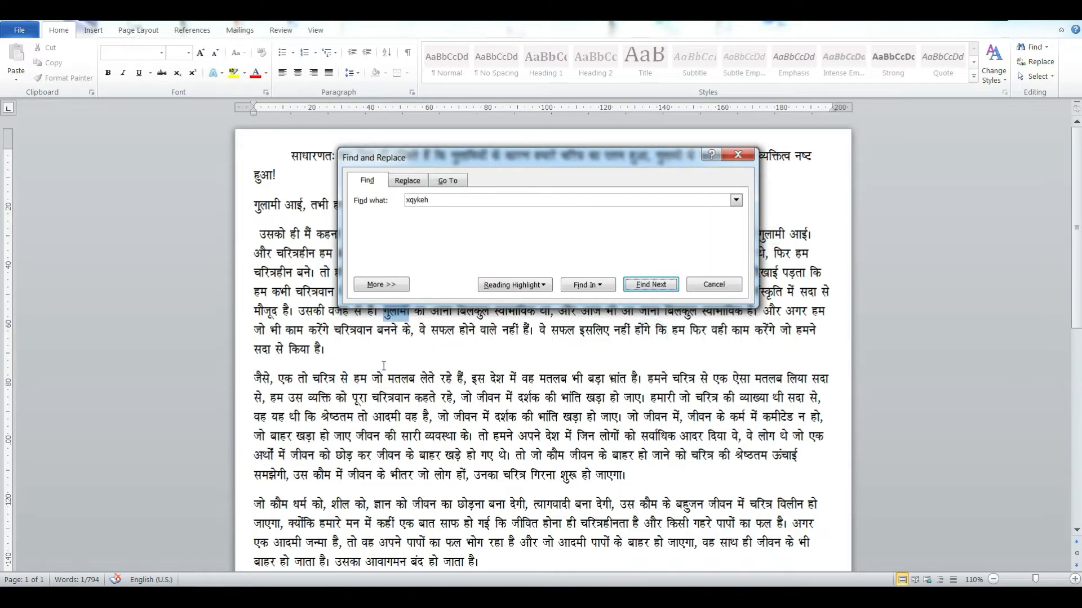
pyautogui.click(651, 284)
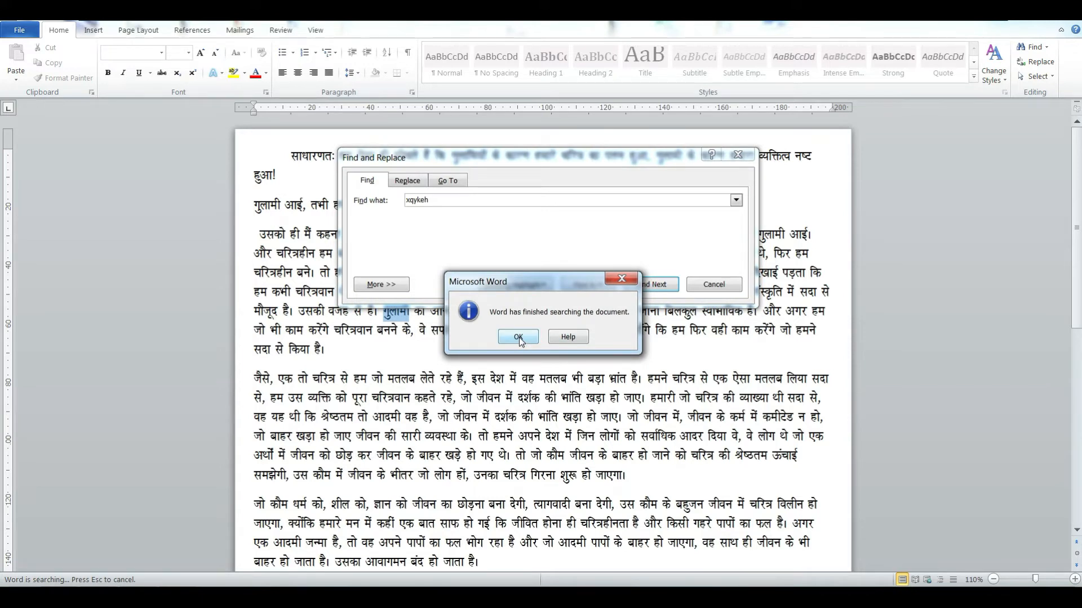
pyautogui.click(518, 337)
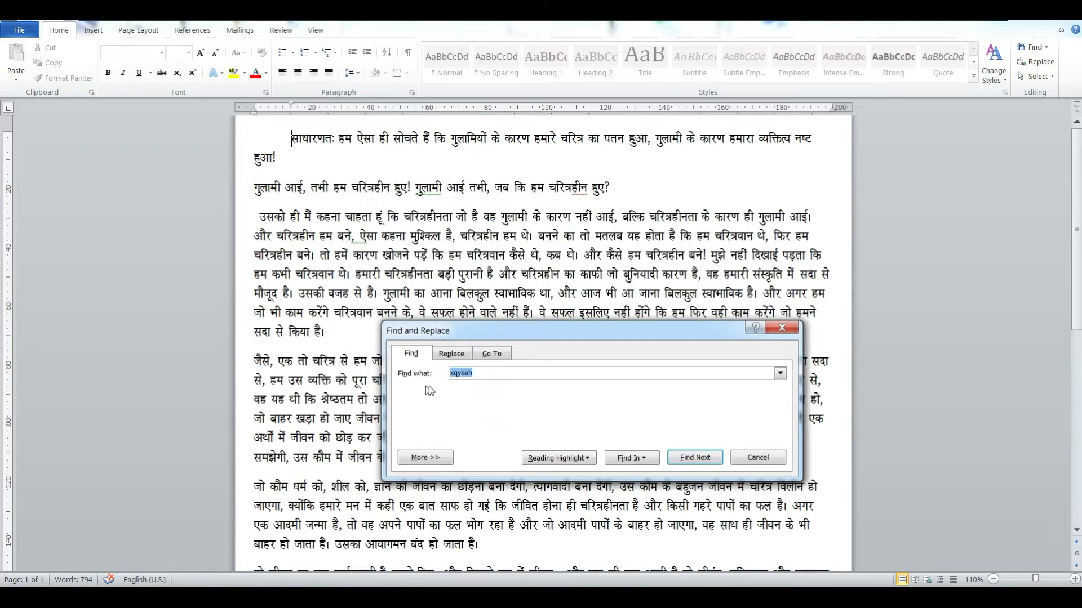
# - Replace the first two occurrences of "xqykeh" with "vktknh", one at a time
pyautogui.click(446, 358)
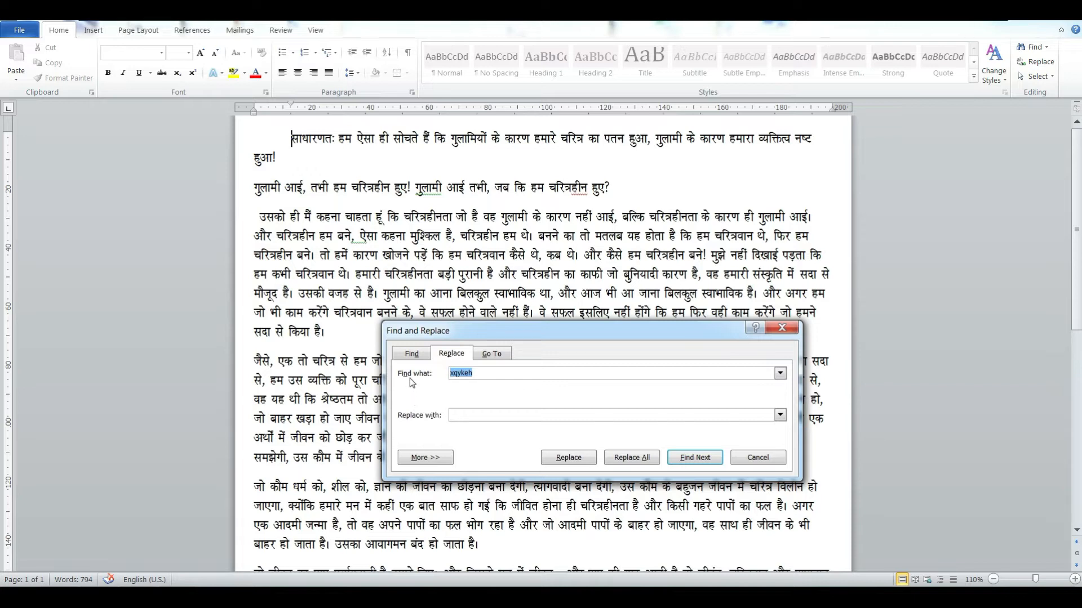
pyautogui.click(474, 416)
pyautogui.write('vk')
pyautogui.write('tknh')
pyautogui.click(683, 462)
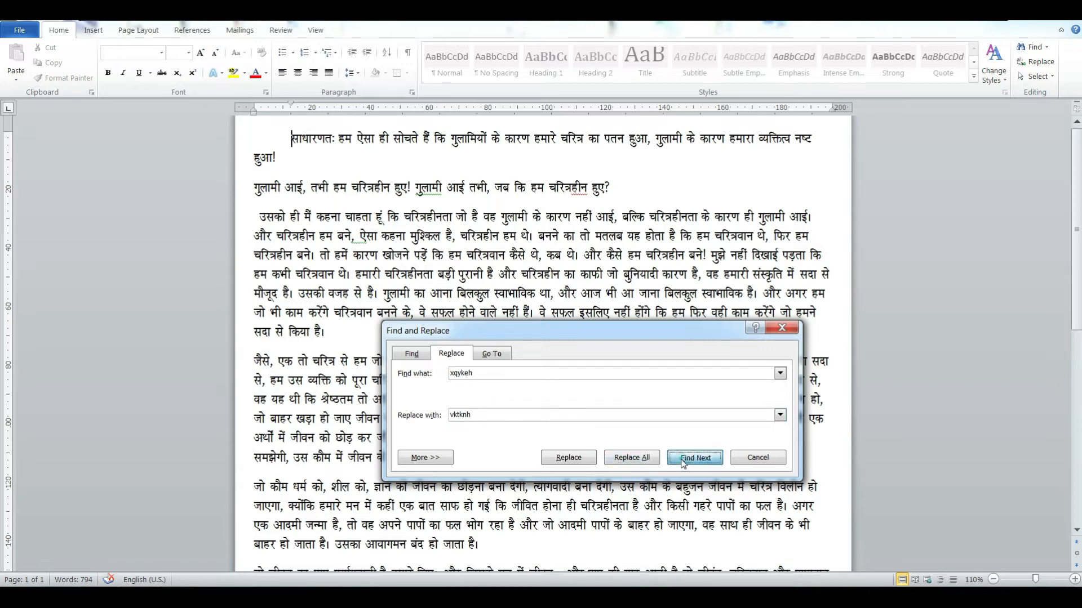
pyautogui.click(573, 458)
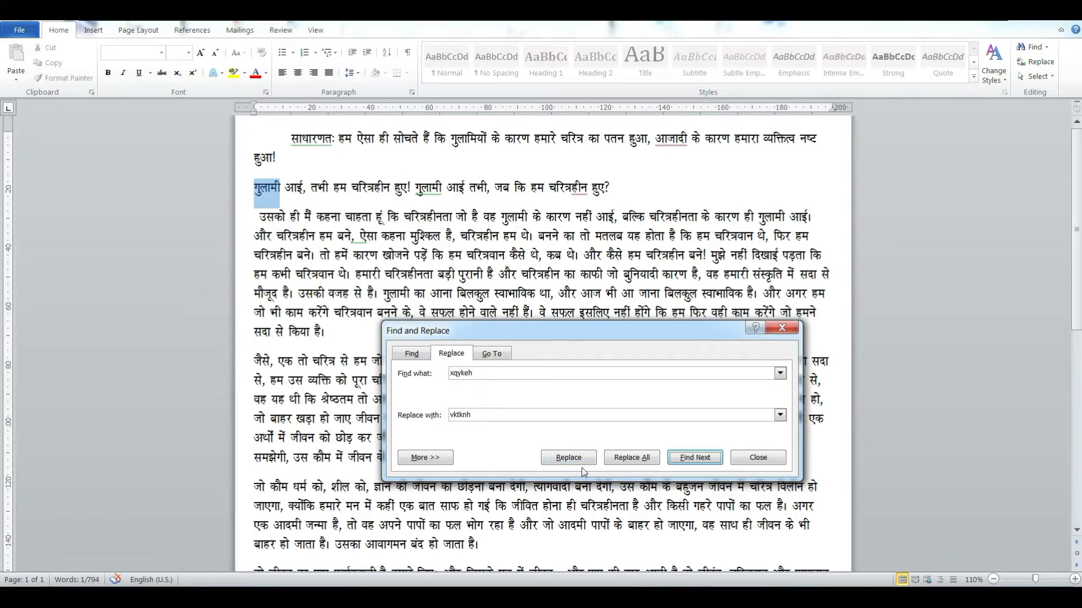
pyautogui.click(569, 457)
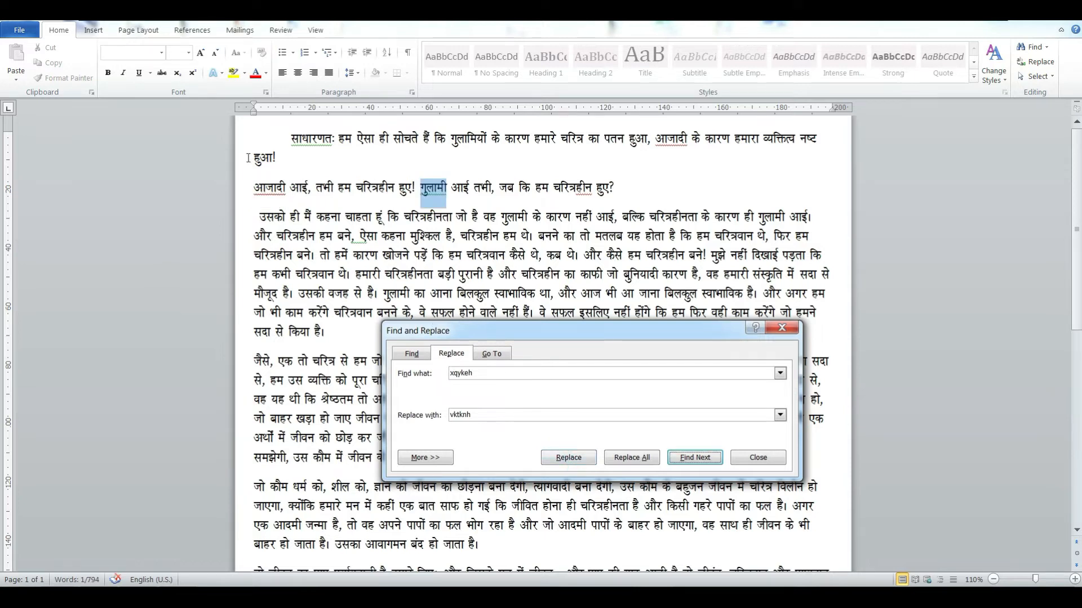
# - Replace all remaining occurrences of "xqykeh" with "vktknh" at once and close Find and Replace
pyautogui.click(631, 457)
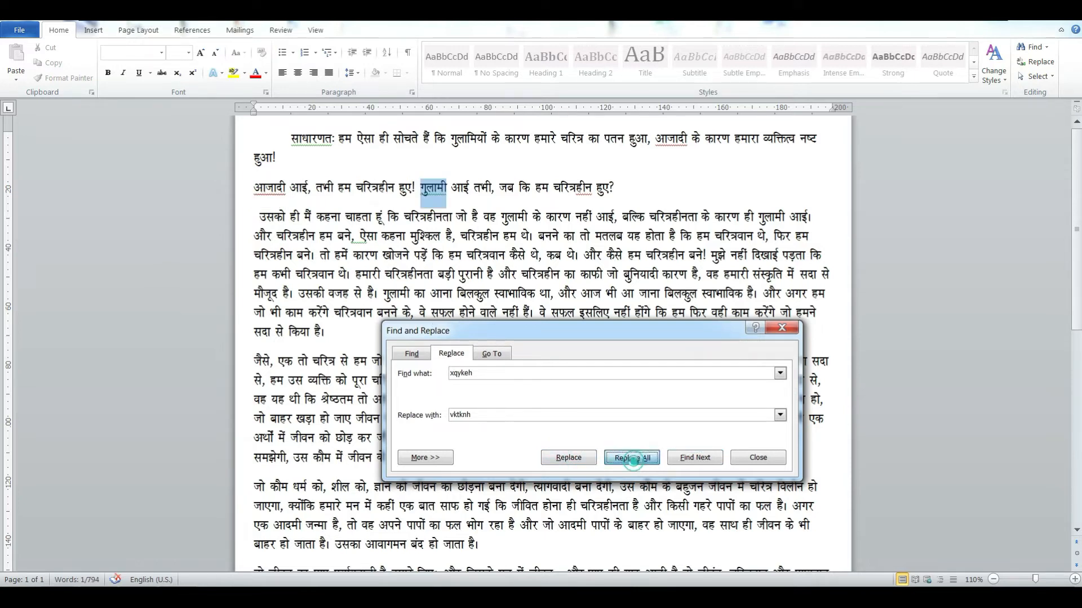
pyautogui.click(529, 341)
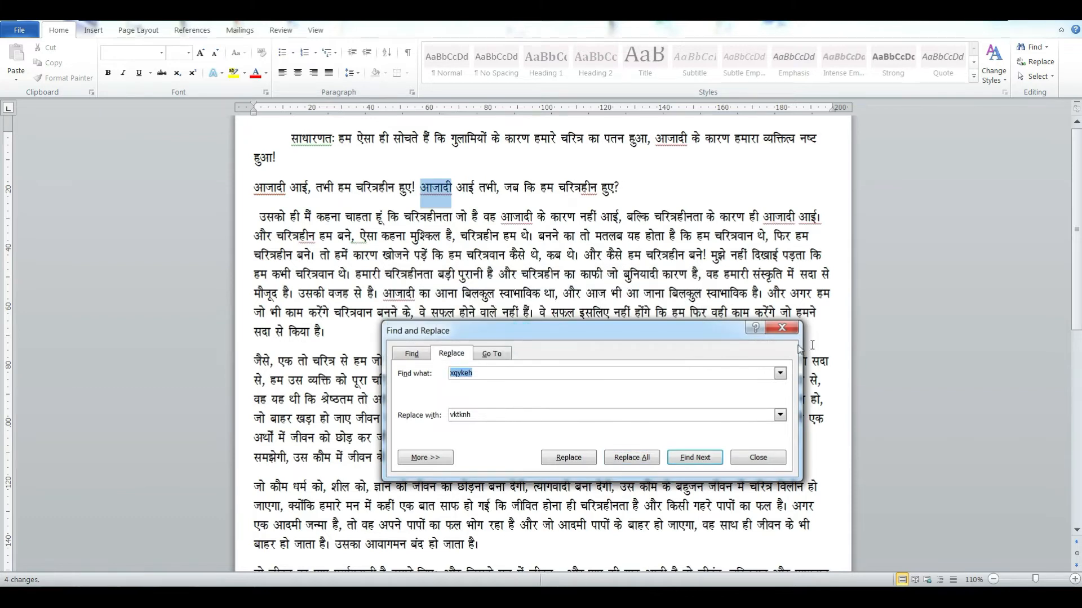
pyautogui.click(780, 328)
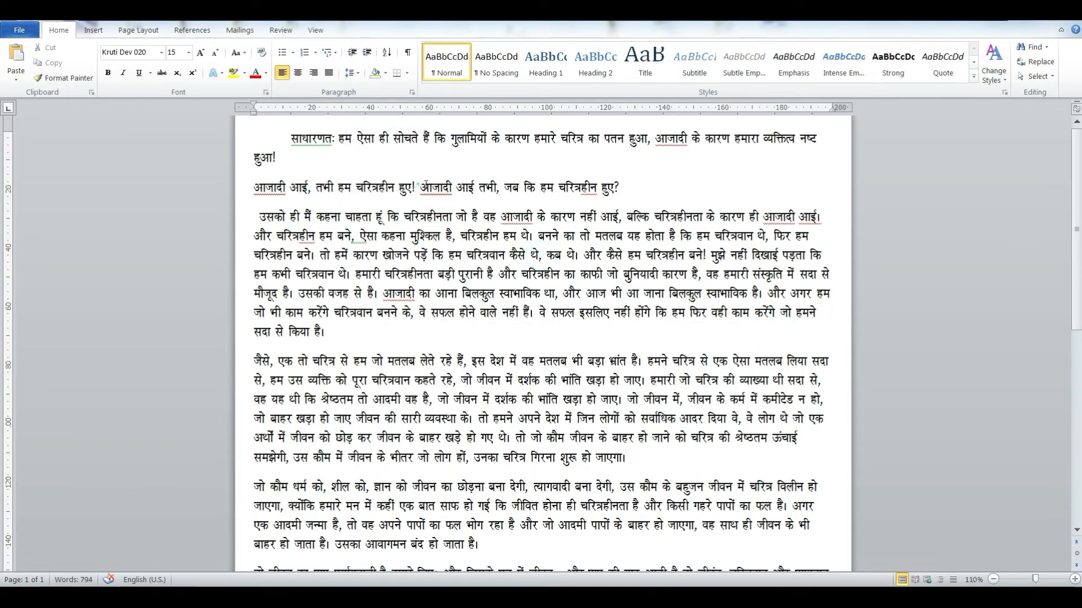
pyautogui.moveTo(667, 139); pyautogui.dragTo(686, 139)
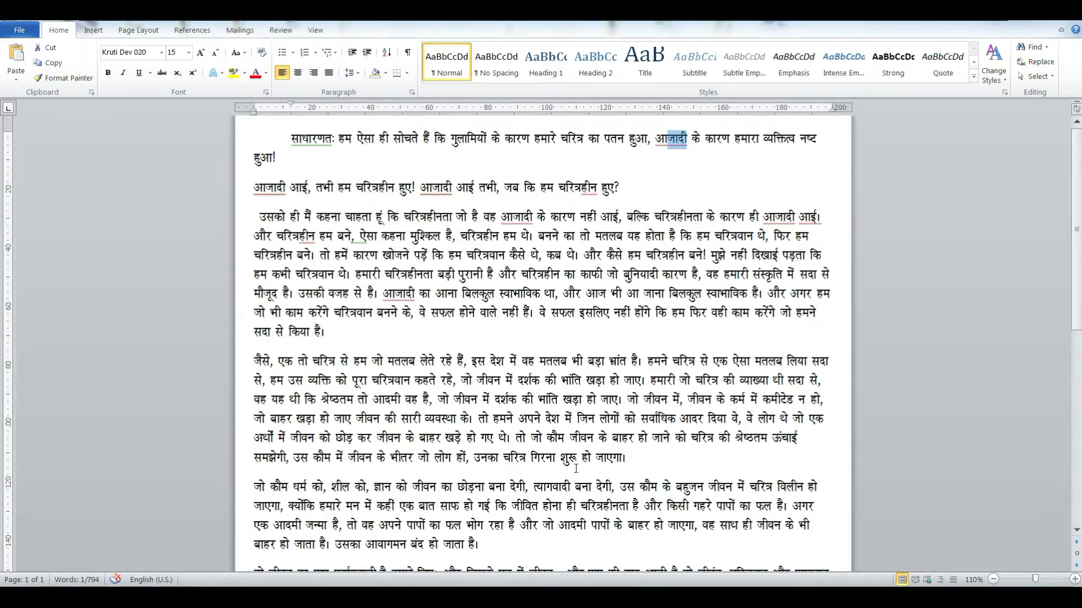
pyautogui.click(625, 231)
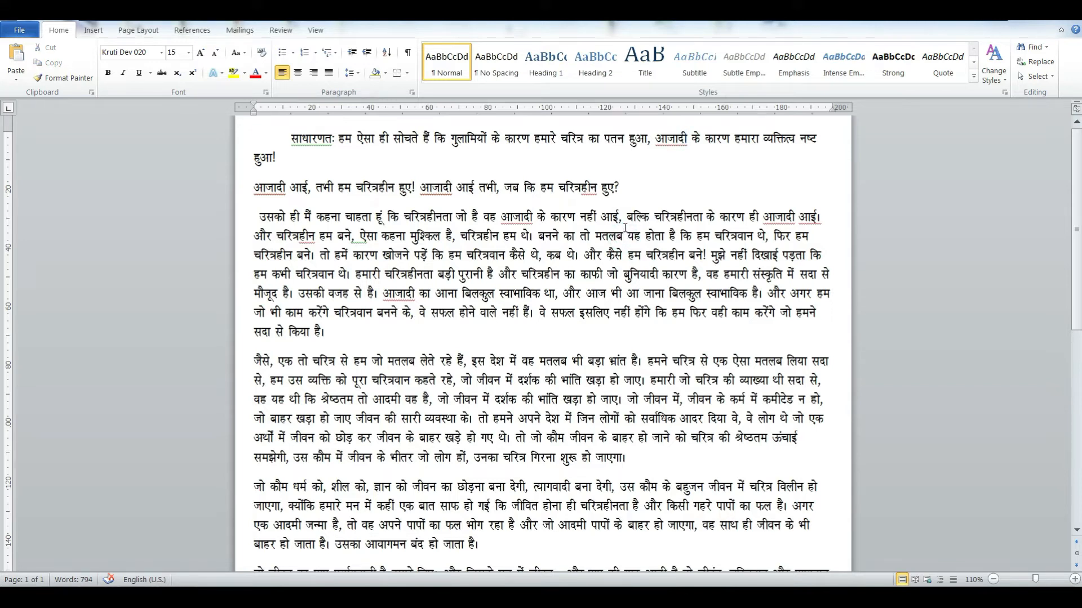
# - Reopen Find and Replace and set its search term by copying the word आजादी from the first paragraph
pyautogui.hotkey('ctrl', 'h')
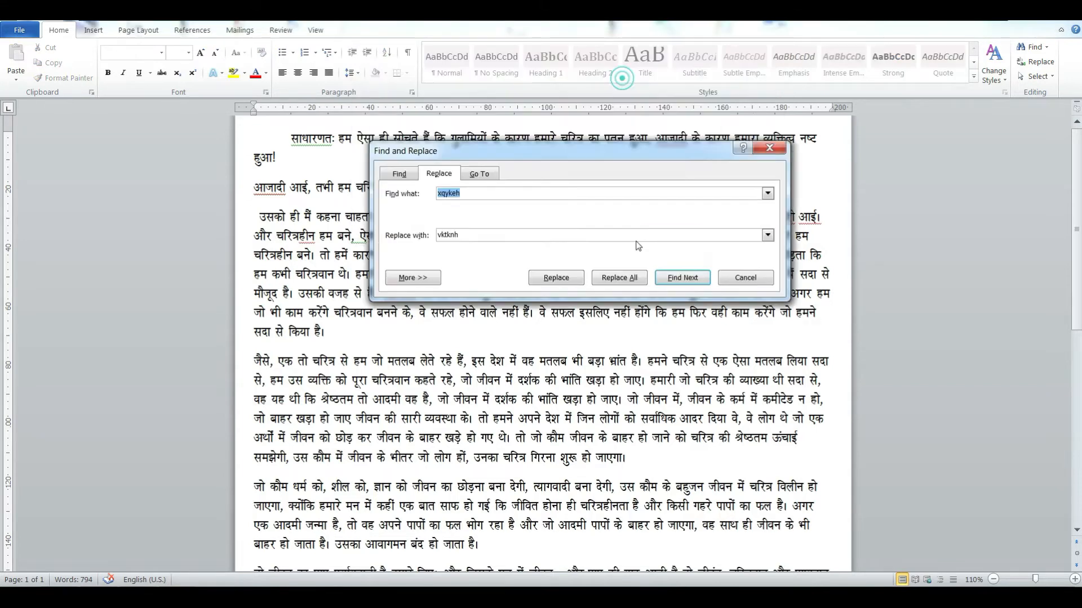
pyautogui.click(658, 139)
pyautogui.moveTo(687, 138); pyautogui.dragTo(657, 140)
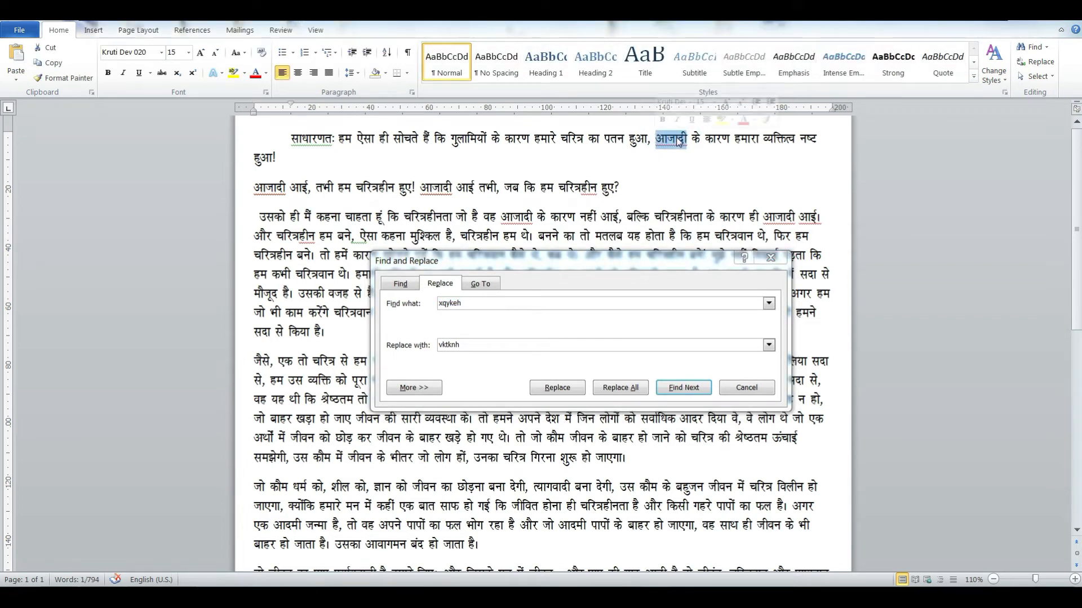
pyautogui.rightClick(679, 142)
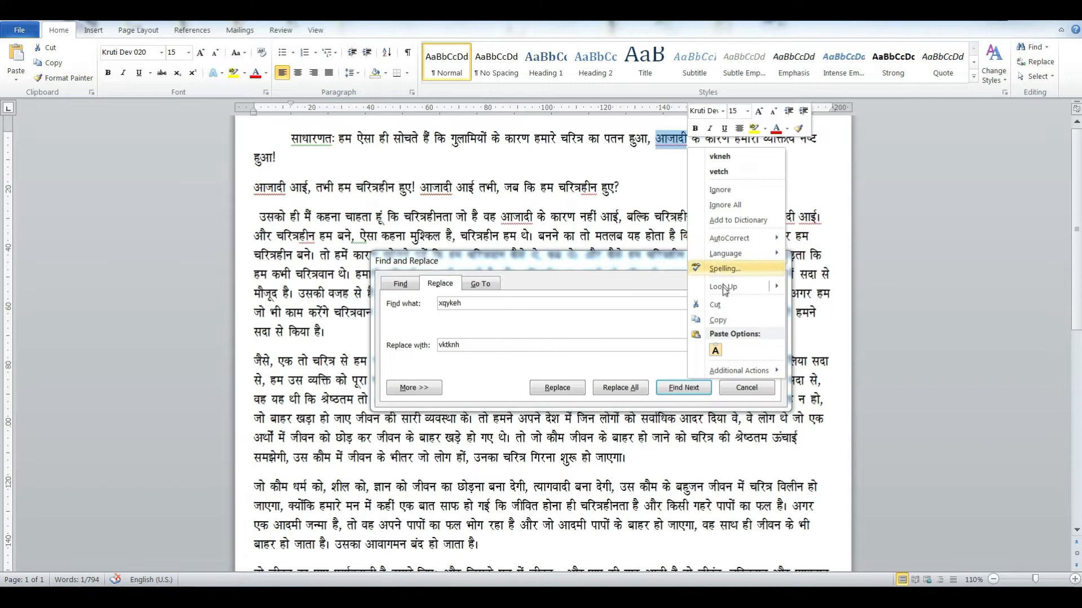
pyautogui.click(726, 320)
pyautogui.click(479, 303)
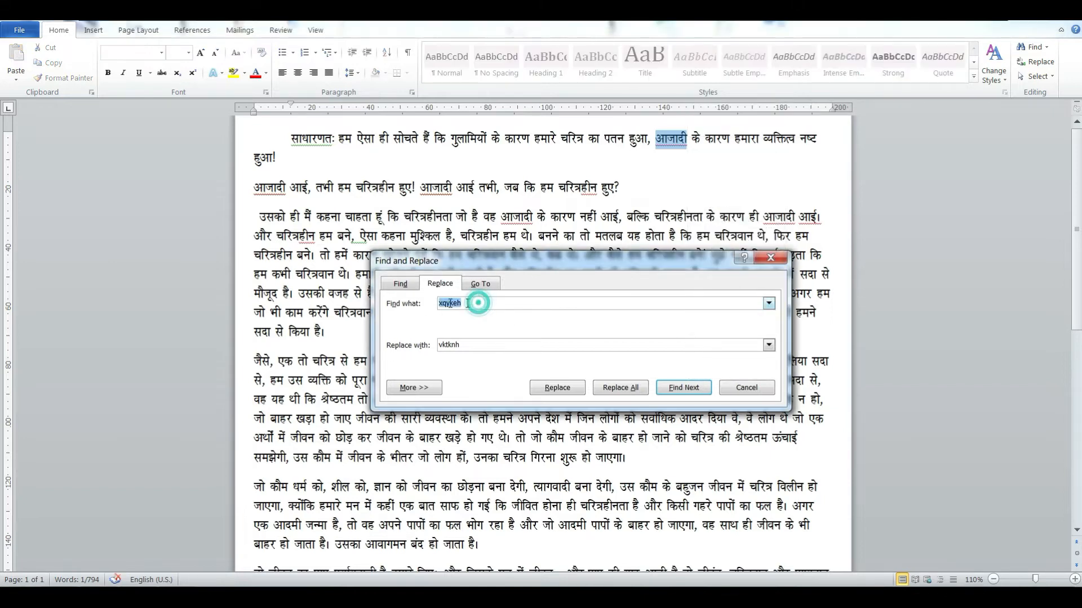
pyautogui.rightClick(464, 303)
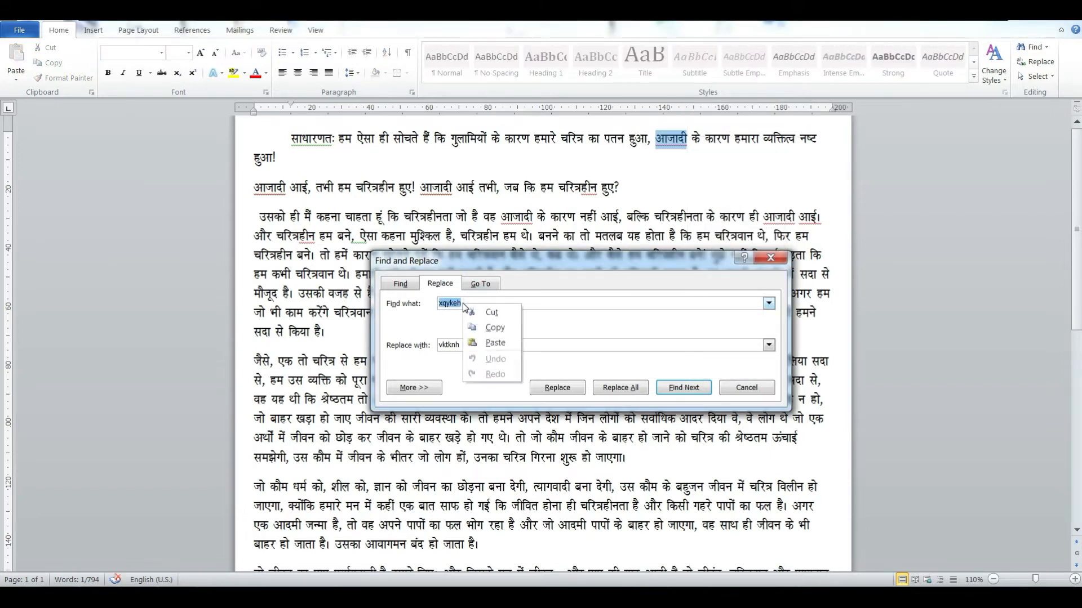
pyautogui.click(494, 344)
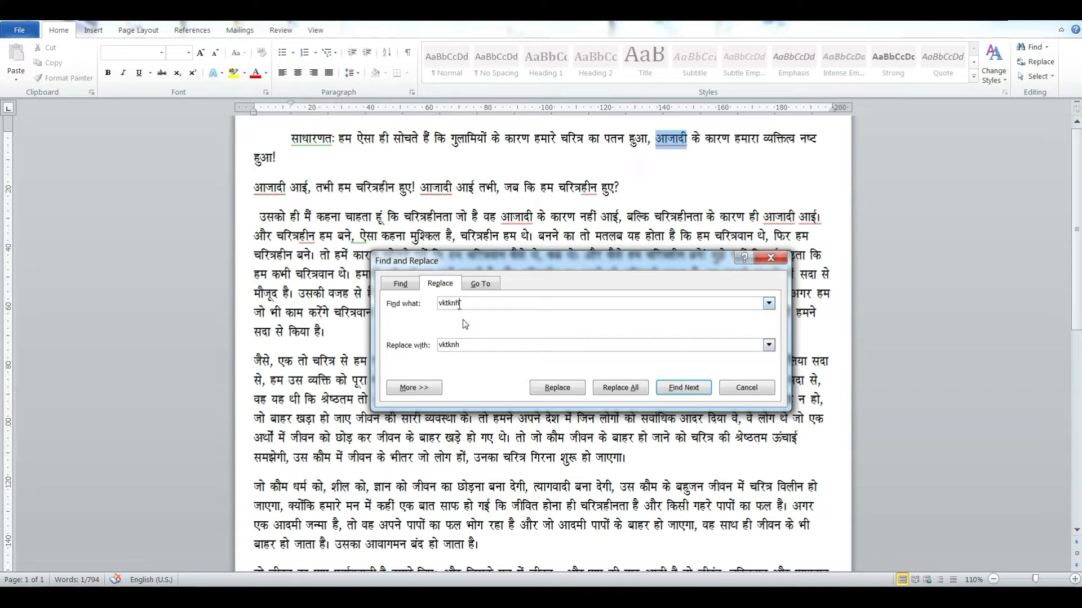
# - Replace the first "vktknh" with "******", replace all the others the same way, and close Find and Replace
pyautogui.doubleClick(466, 345)
pyautogui.write('******')
pyautogui.click(565, 392)
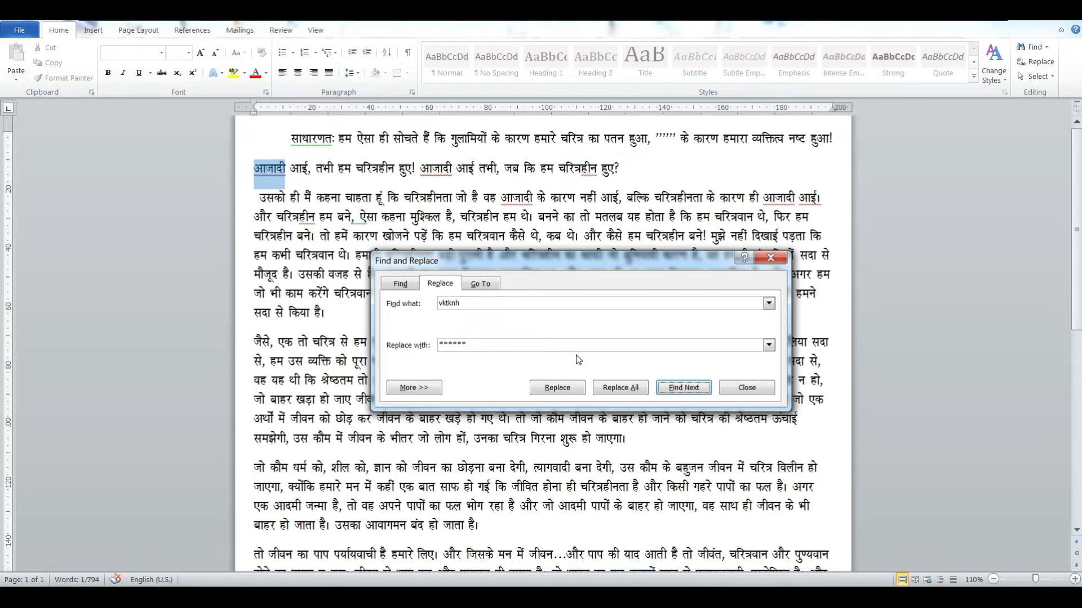
pyautogui.click(633, 387)
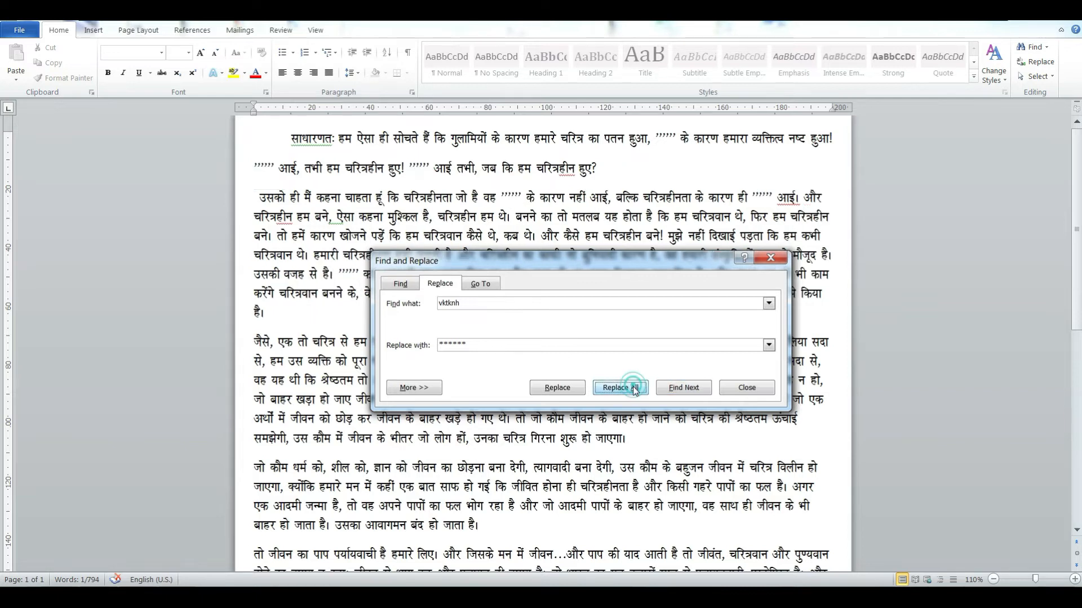
pyautogui.click(494, 340)
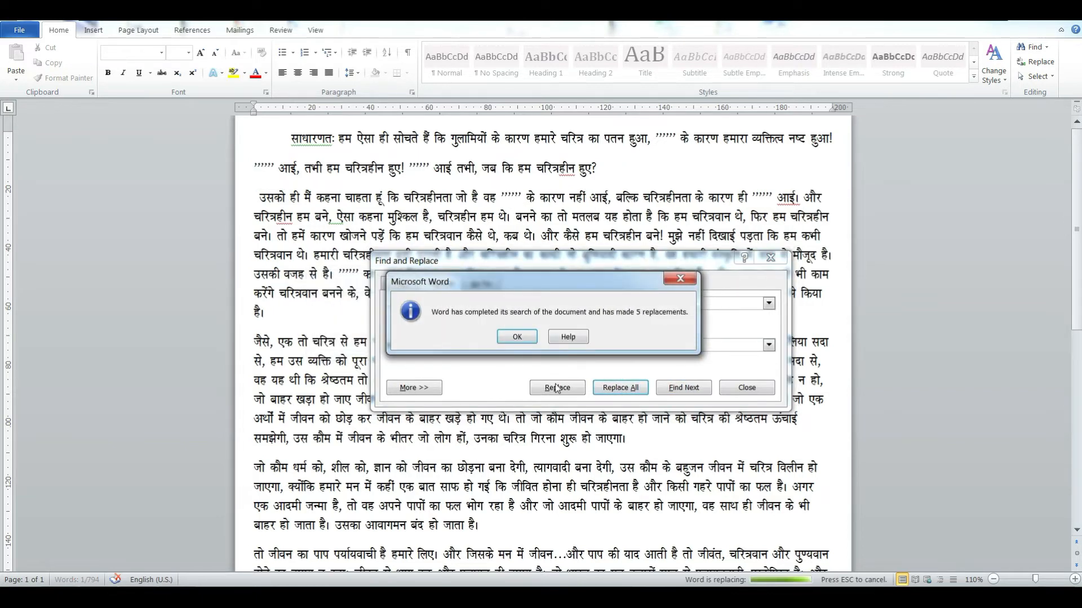
pyautogui.press('Return')
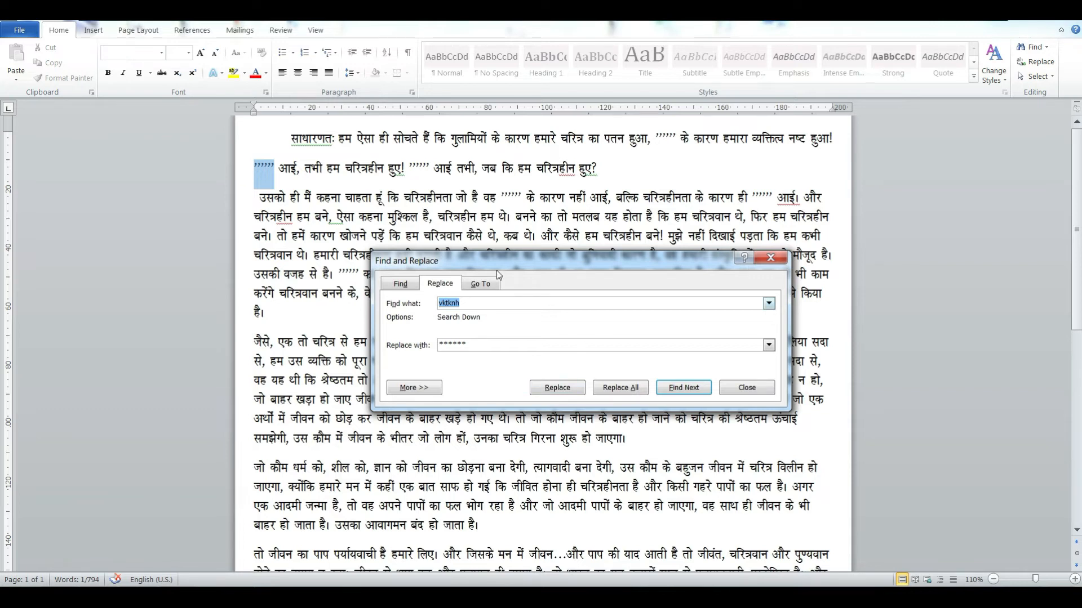
pyautogui.click(771, 257)
pyautogui.click(411, 377)
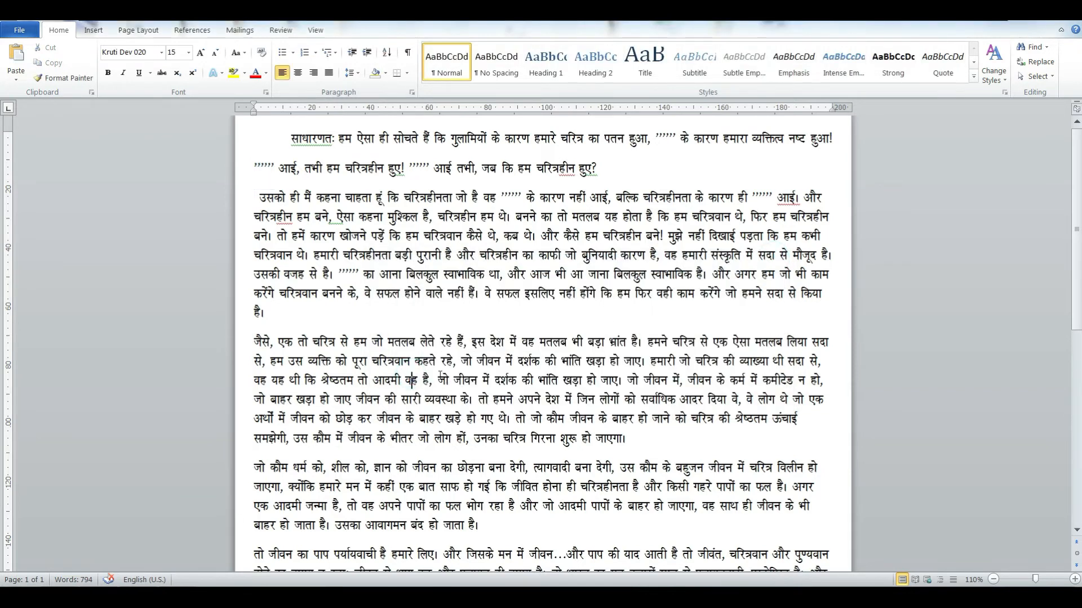
pyautogui.scroll(-5, 482, 399)
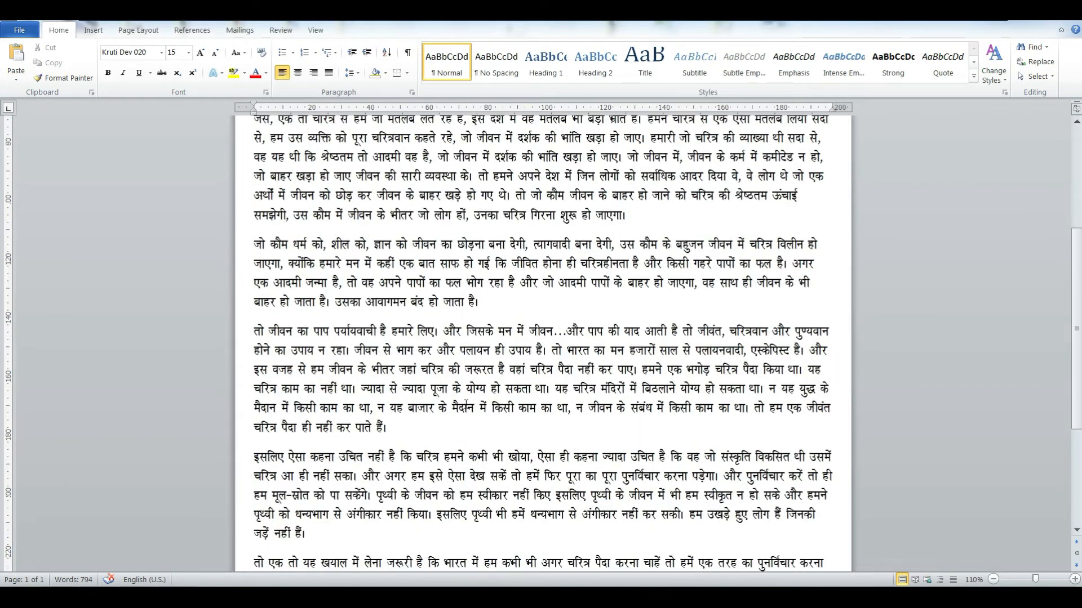
pyautogui.scroll(5, 466, 413)
pyautogui.scroll(1, 466, 413)
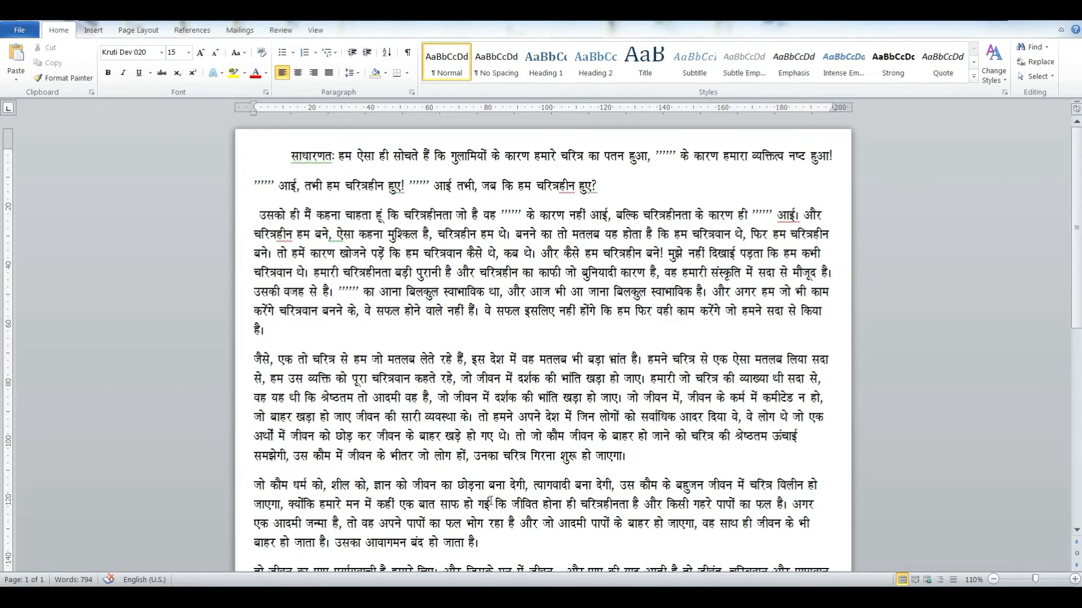
# - Reopen Find and Replace, switch to a blank Notepad window, and set its font to Kruti Dev 010
pyautogui.hotkey('ctrl', 'h')
pyautogui.click(467, 288)
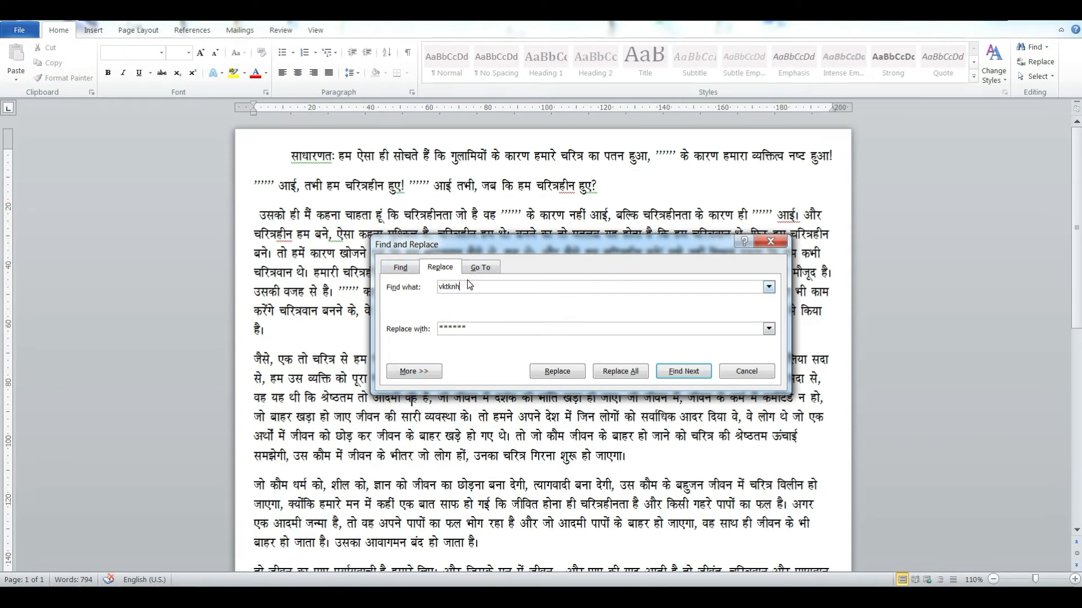
pyautogui.press('super')
pyautogui.click(23, 410)
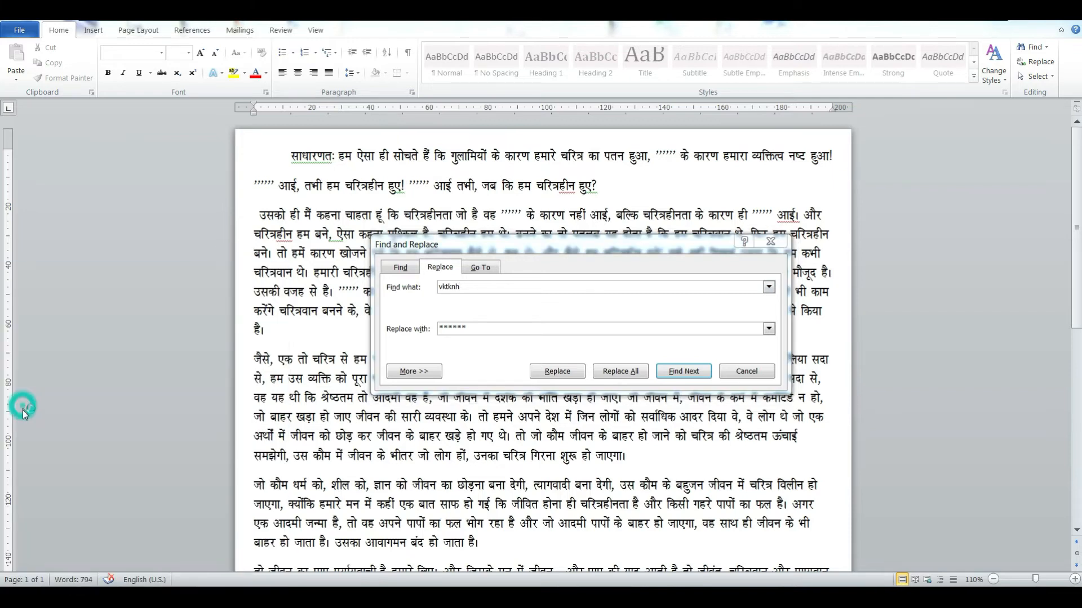
pyautogui.moveTo(417, 188); pyautogui.dragTo(490, 419)
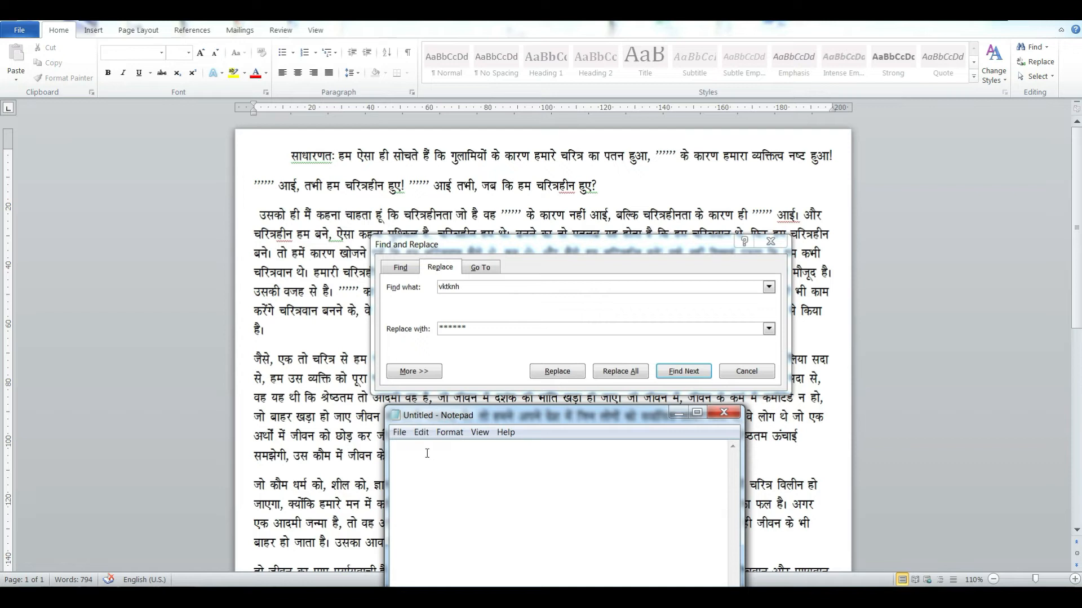
pyautogui.click(449, 432)
pyautogui.click(462, 462)
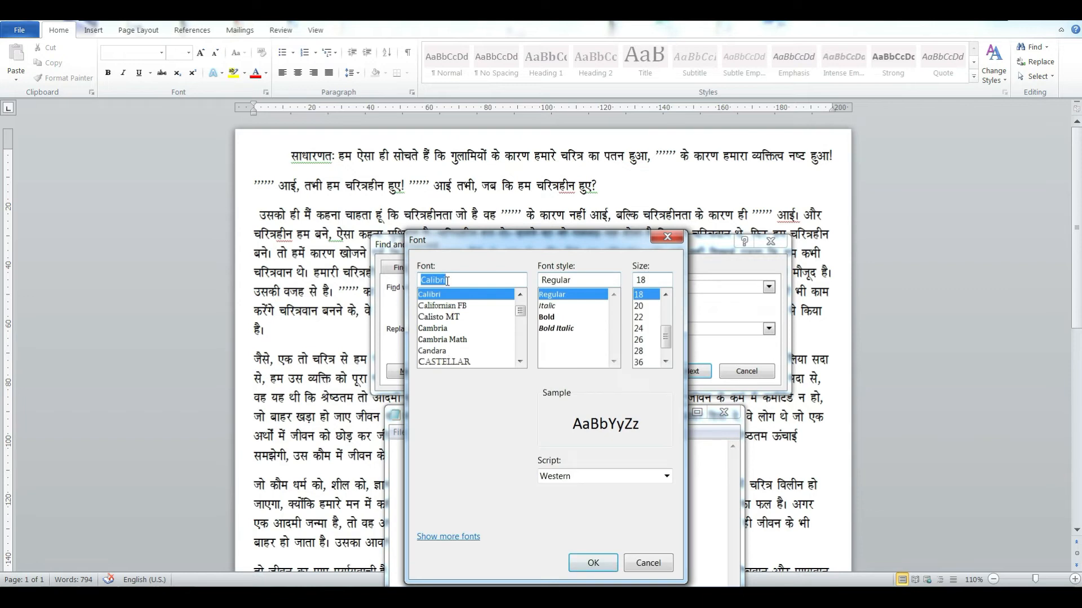
pyautogui.write('krut')
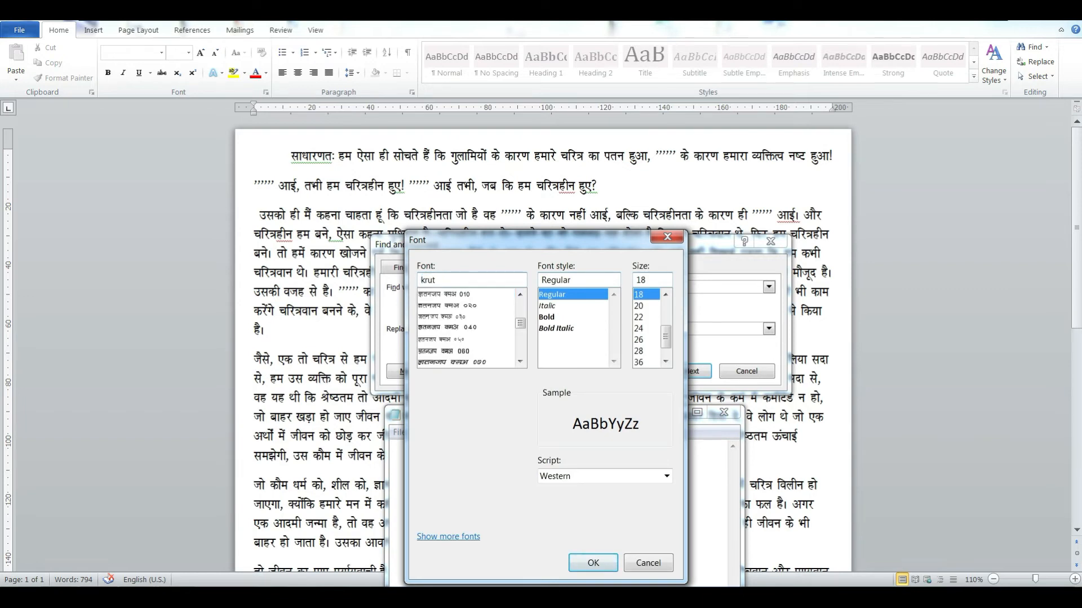
pyautogui.write('i Dev 010')
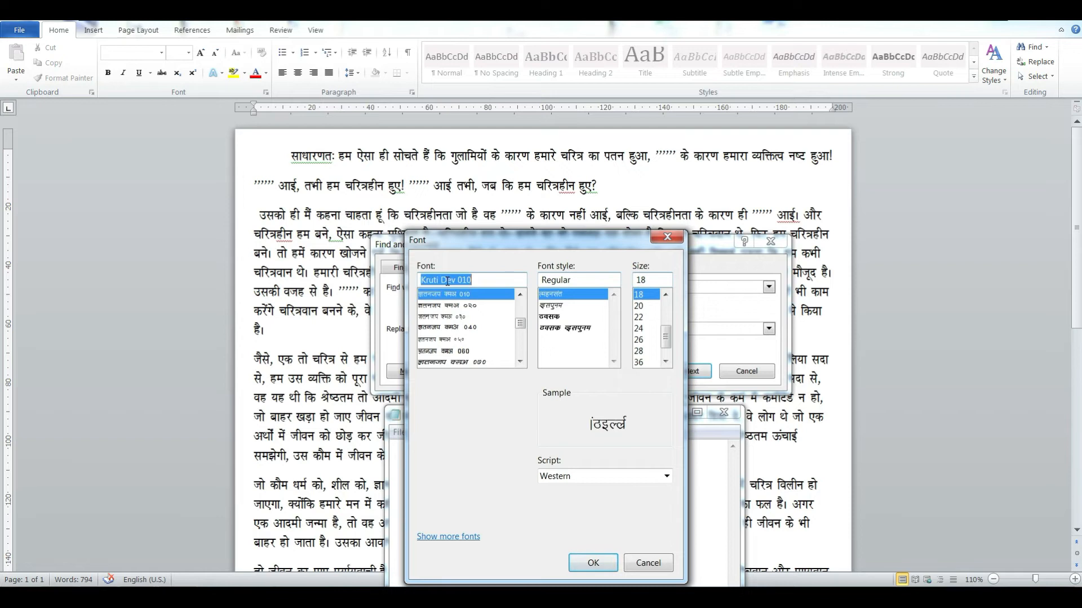
pyautogui.press('Return')
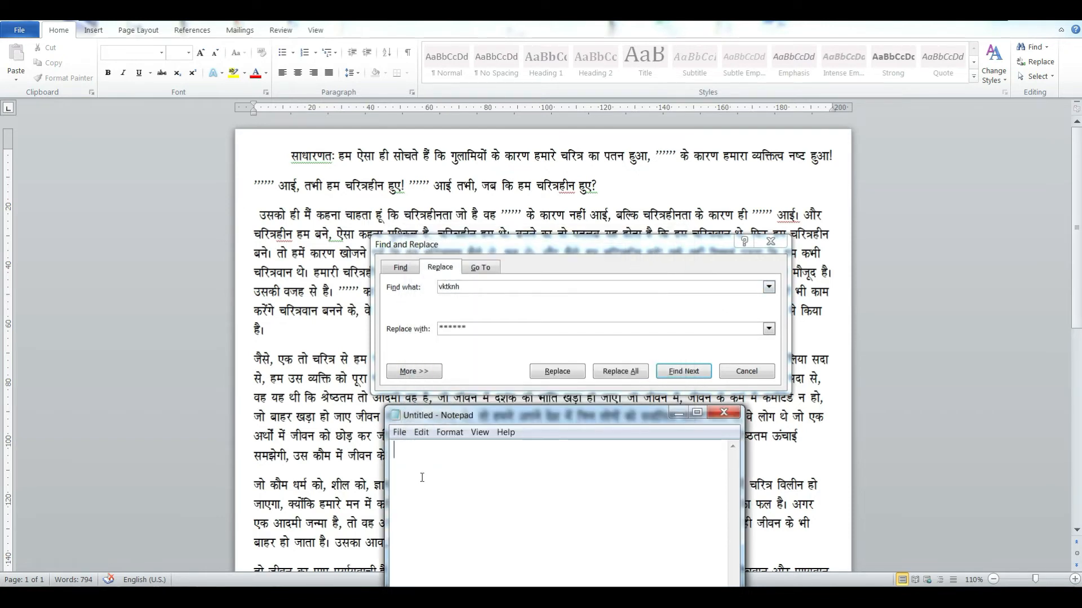
# - Enter "xqykeh" in Notepad and "vktknh" two lines below it, so they read गुलामी and आजादी
pyautogui.write('xqykeh')
pyautogui.press('Return')
pyautogui.press('Return')
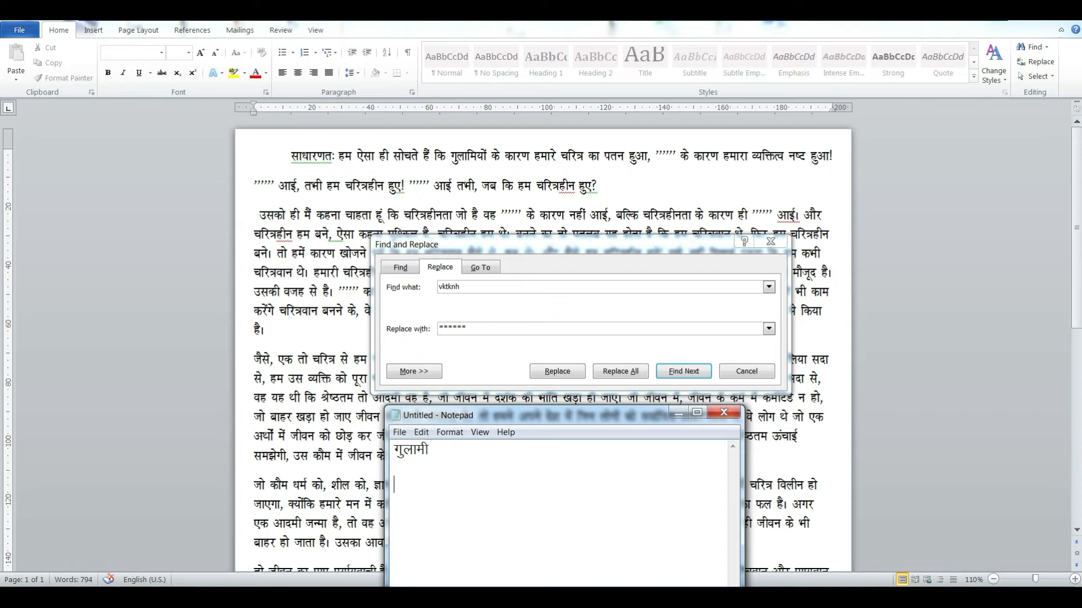
pyautogui.write('vktknh')
# - Return to Find and Replace and clear both the replacement text and the search term
pyautogui.click(464, 326)
pyautogui.moveTo(466, 327); pyautogui.dragTo(390, 317)
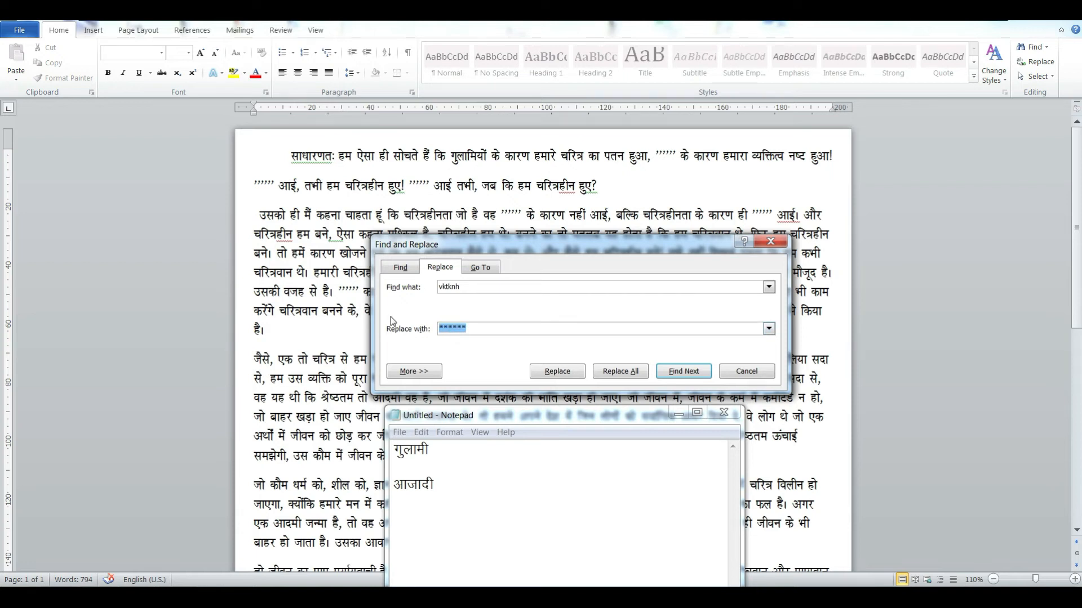
pyautogui.press('BackSpace')
pyautogui.moveTo(460, 292); pyautogui.dragTo(414, 292)
pyautogui.press('BackSpace')
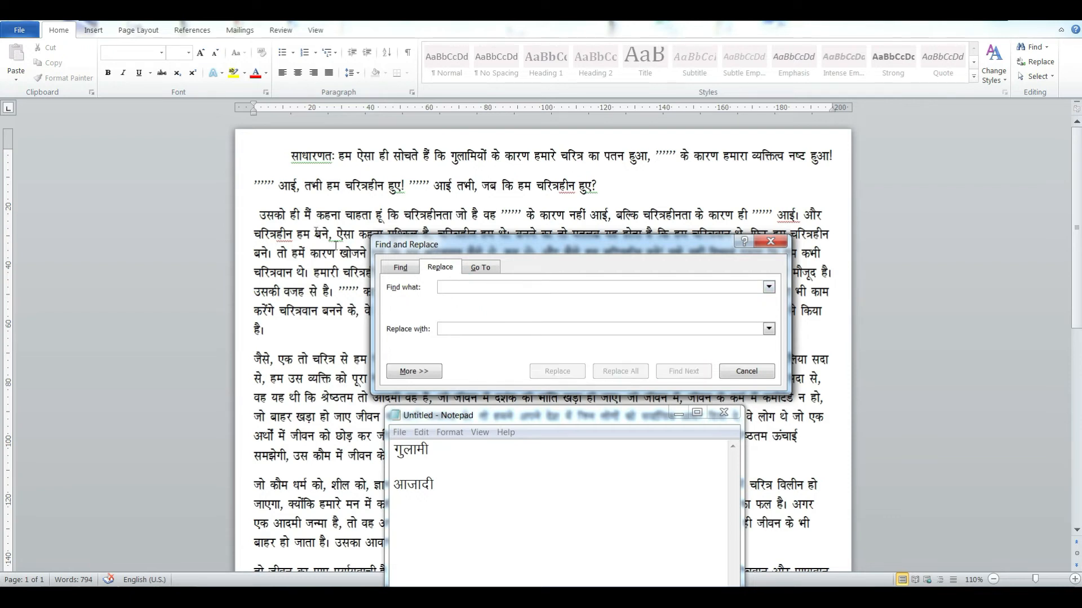
# - Copy the quote-like marks at the start of the second paragraph and paste them as the search term
pyautogui.click(274, 181)
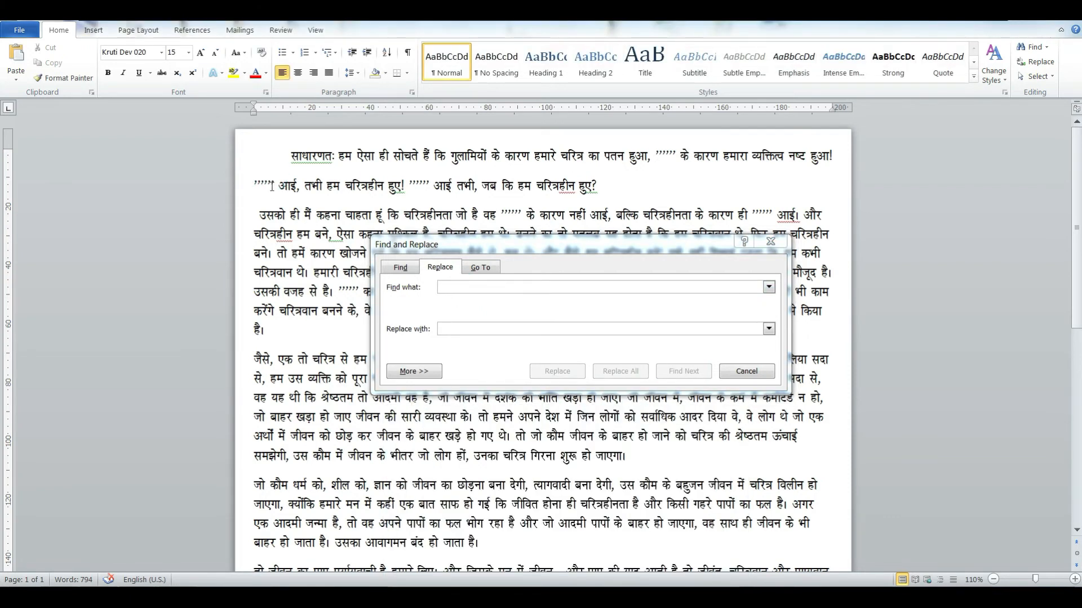
pyautogui.moveTo(274, 181); pyautogui.dragTo(241, 182)
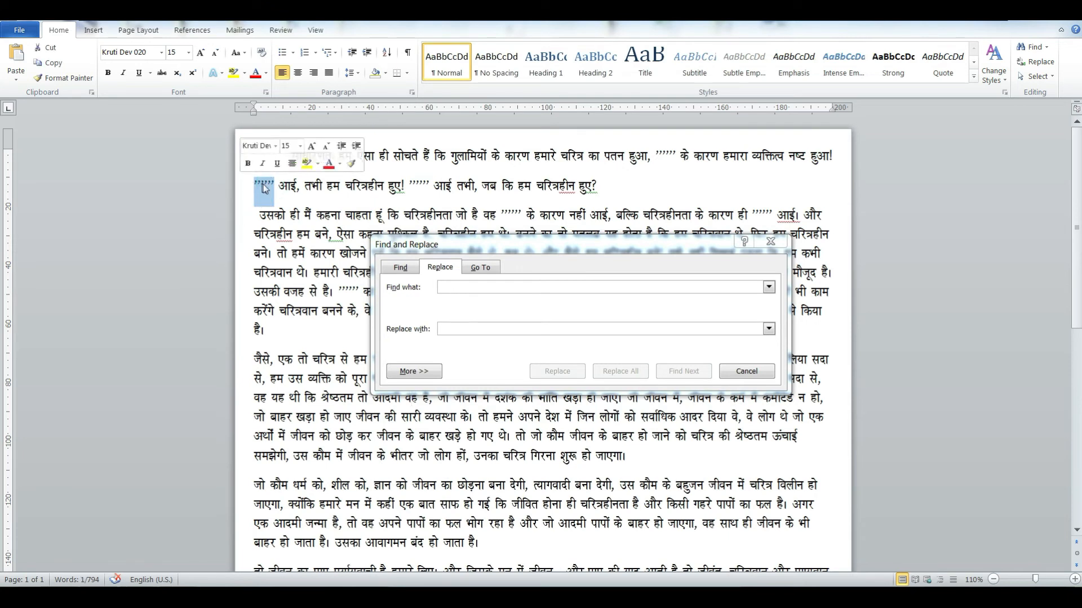
pyautogui.rightClick(271, 196)
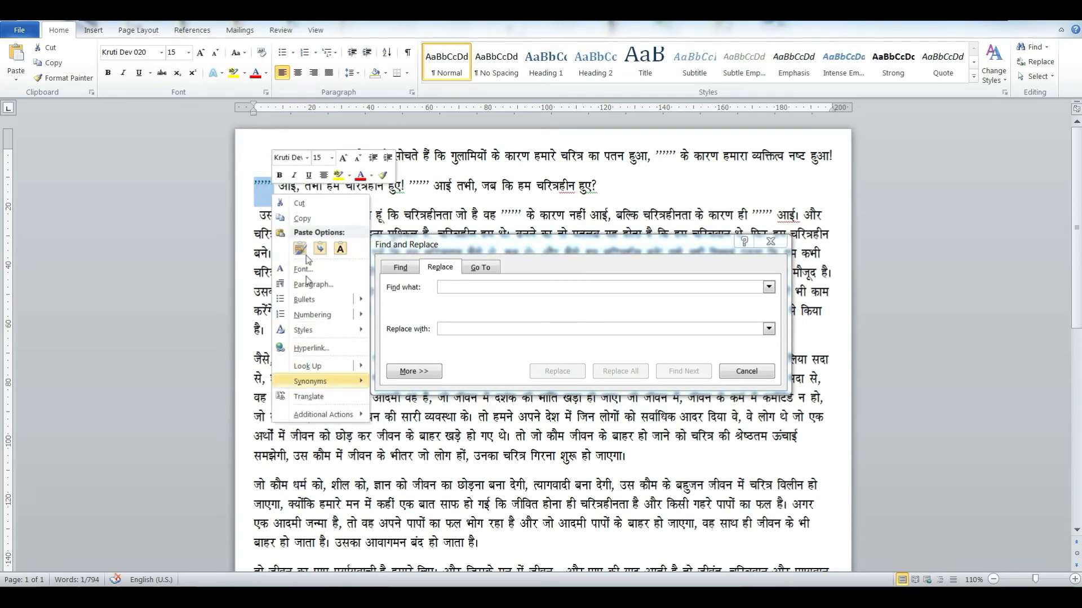
pyautogui.click(302, 218)
pyautogui.click(445, 287)
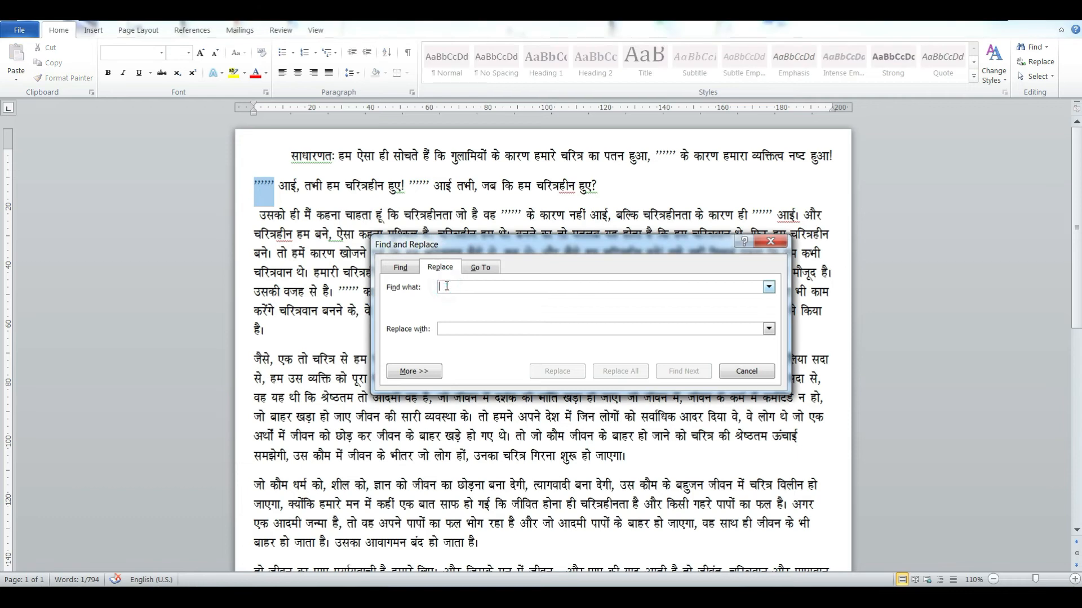
pyautogui.rightClick(445, 287)
pyautogui.click(473, 326)
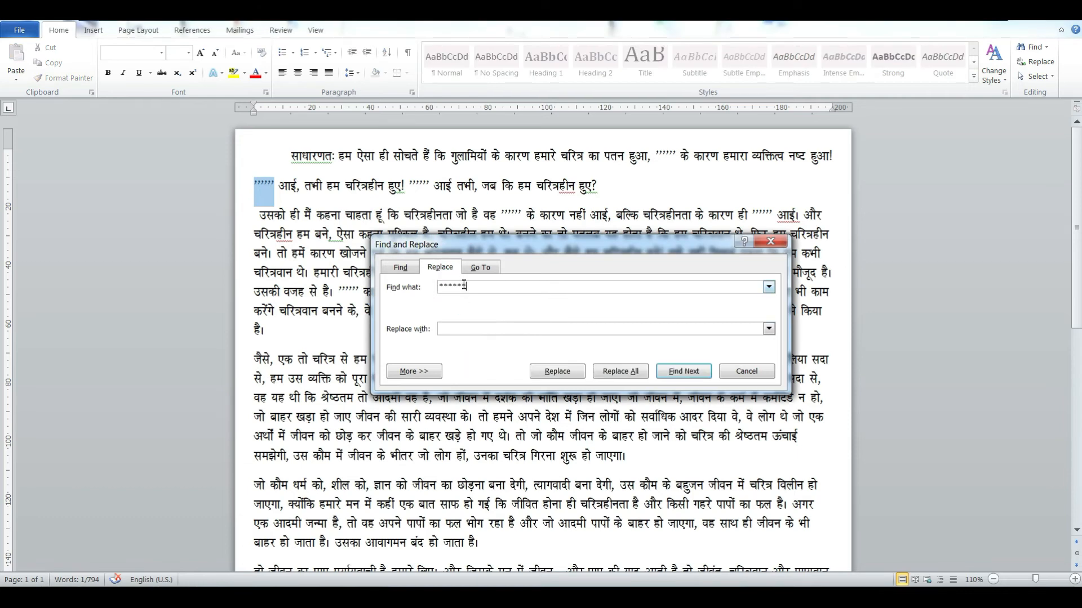
# - Copy गुलामी from Notepad, paste it as the replacement text, and minimize Notepad
pyautogui.click(457, 332)
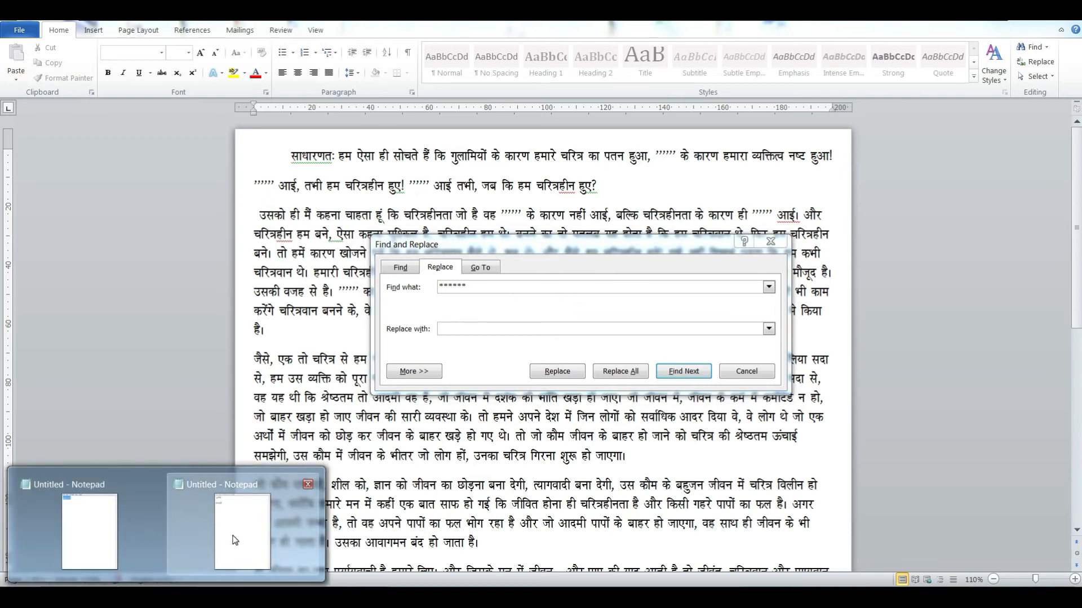
pyautogui.click(235, 535)
pyautogui.moveTo(431, 449); pyautogui.dragTo(407, 461)
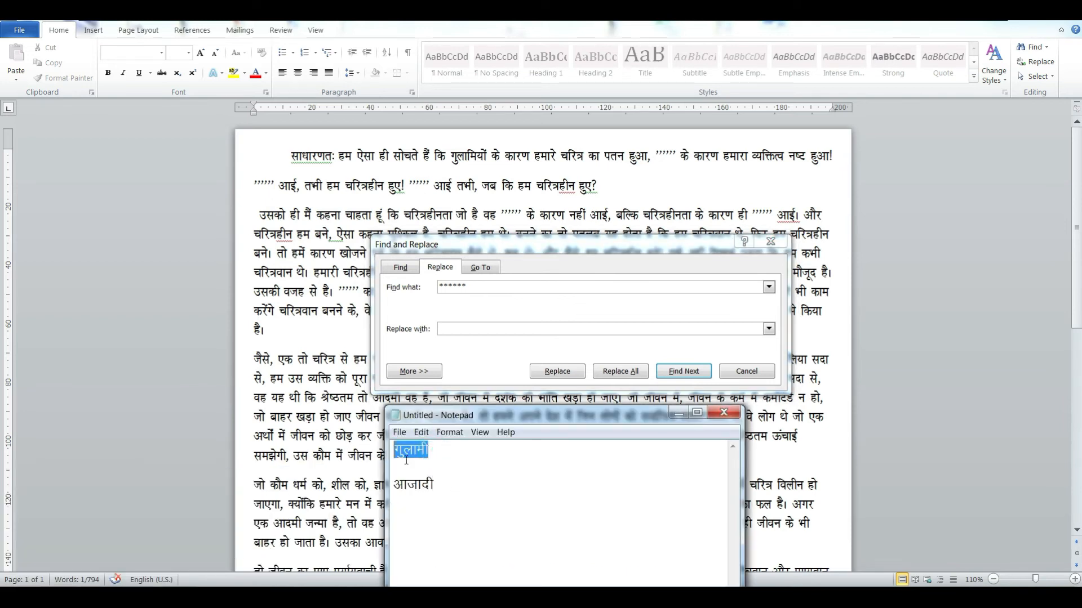
pyautogui.rightClick(423, 446)
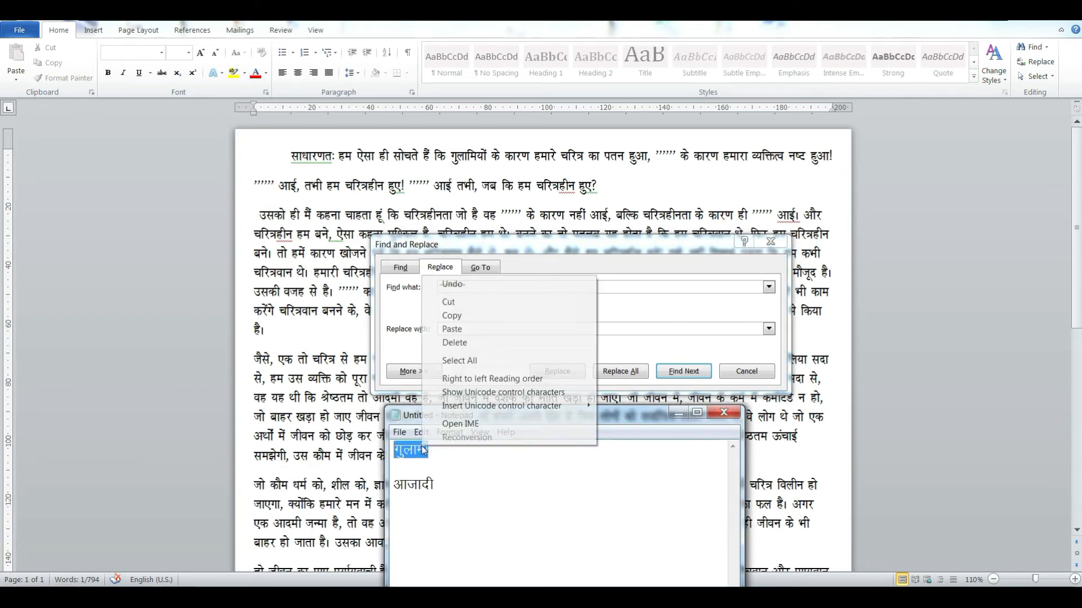
pyautogui.click(459, 317)
pyautogui.click(463, 330)
pyautogui.rightClick(464, 331)
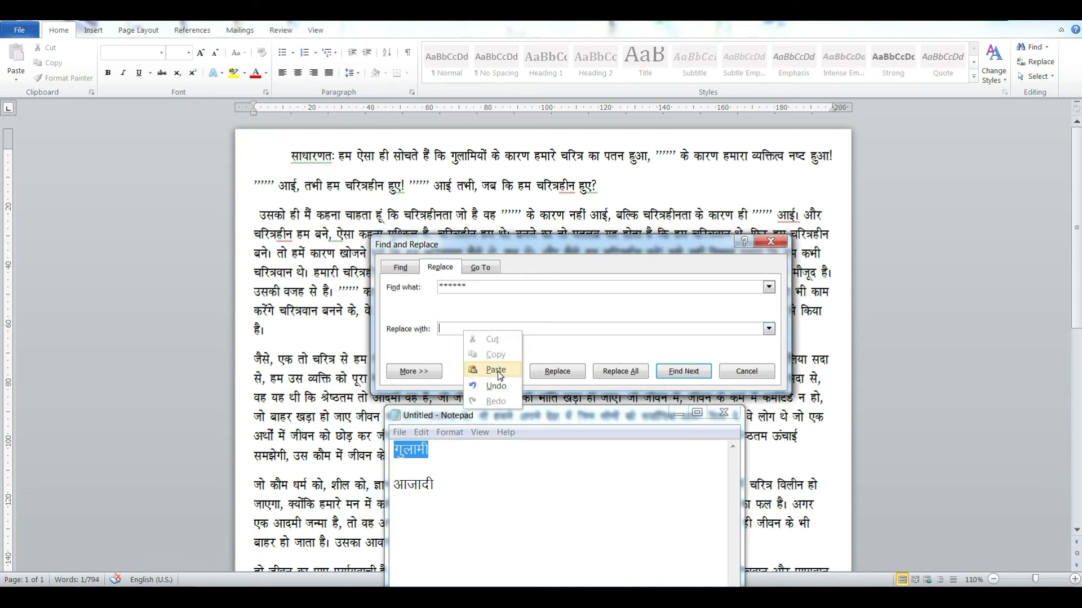
pyautogui.click(496, 370)
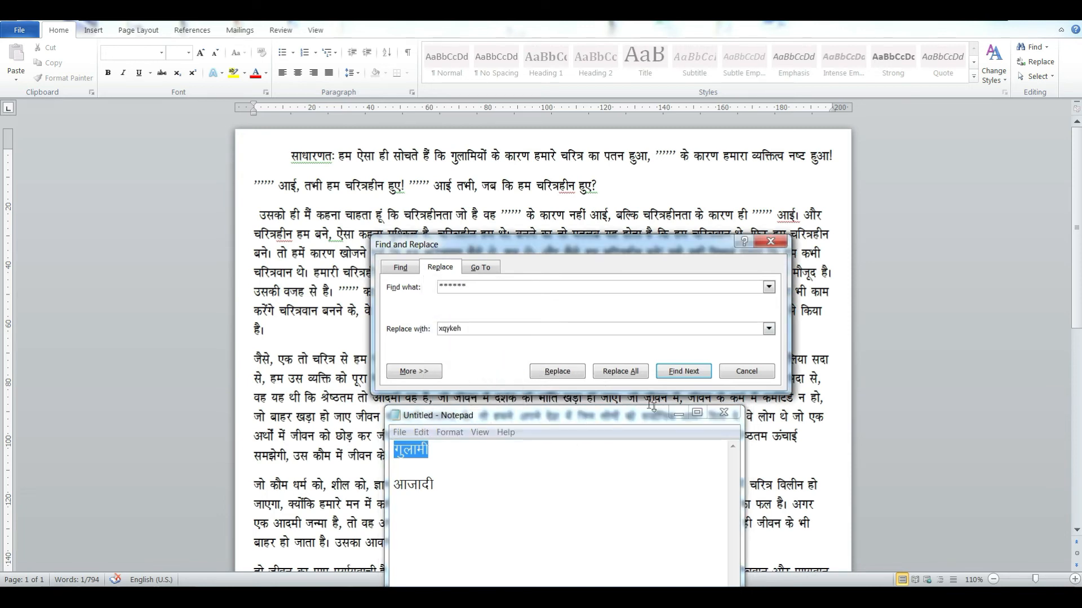
pyautogui.click(678, 414)
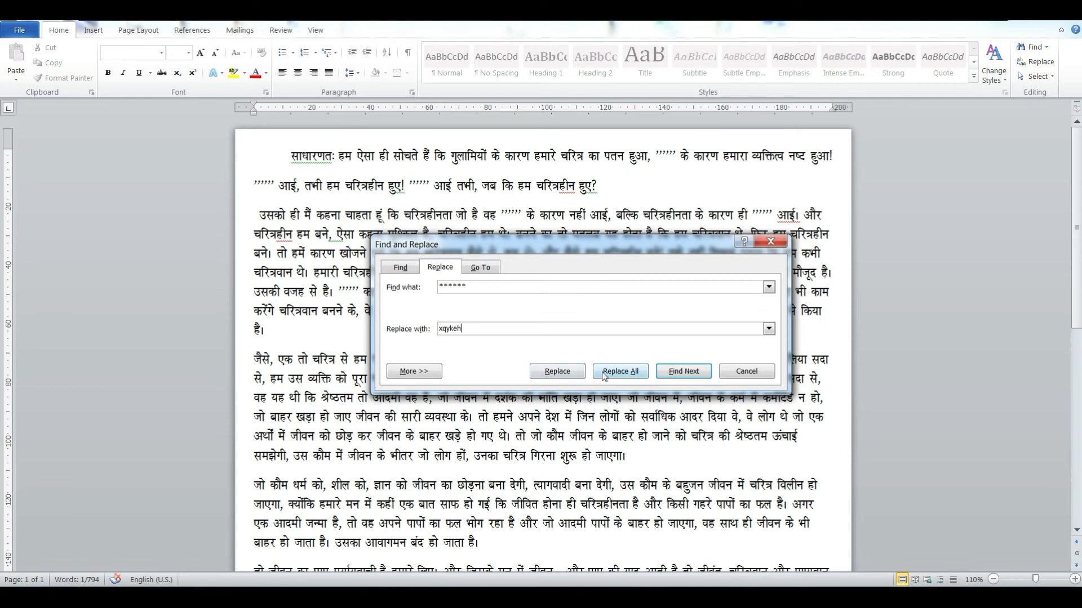
# - Starting from the beginning of the document, replace the first four occurrences of "******" with "xqykeh", one at a time
pyautogui.click(684, 372)
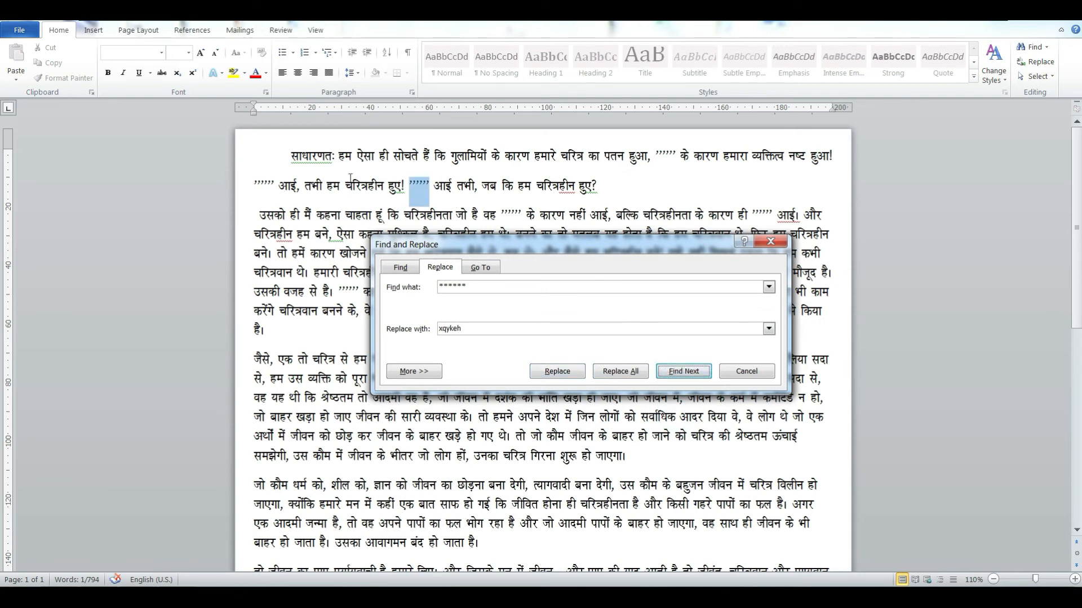
pyautogui.click(291, 156)
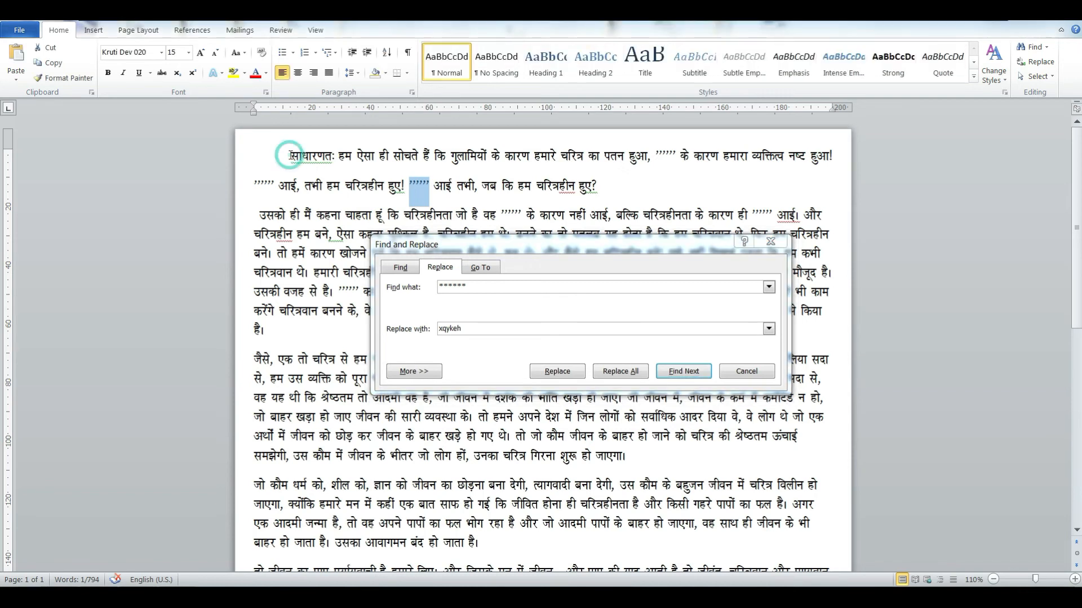
pyautogui.click(674, 372)
pyautogui.click(557, 372)
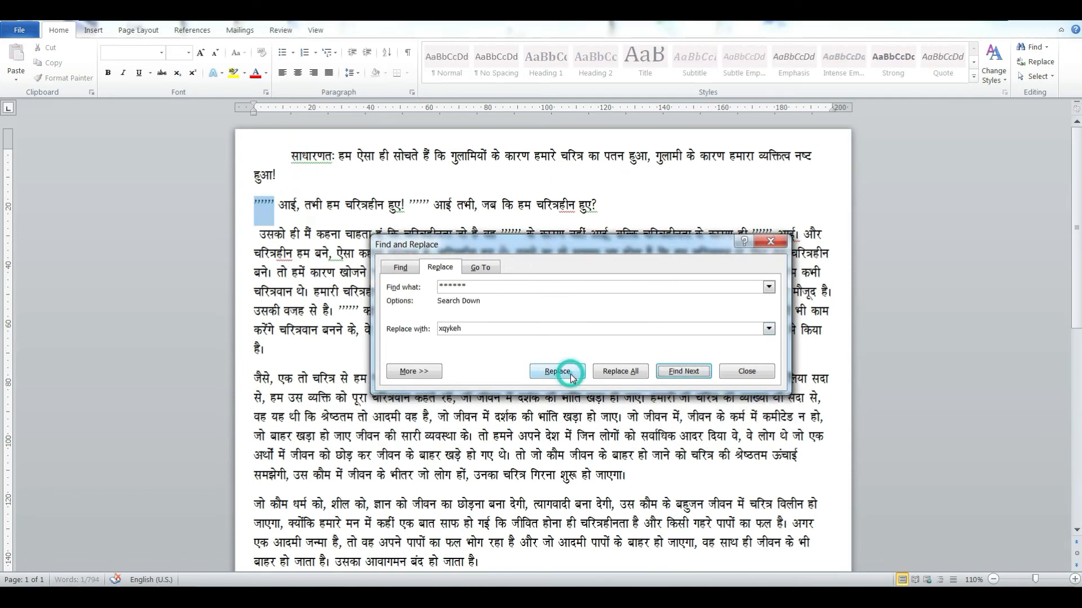
pyautogui.click(570, 376)
pyautogui.click(570, 376)
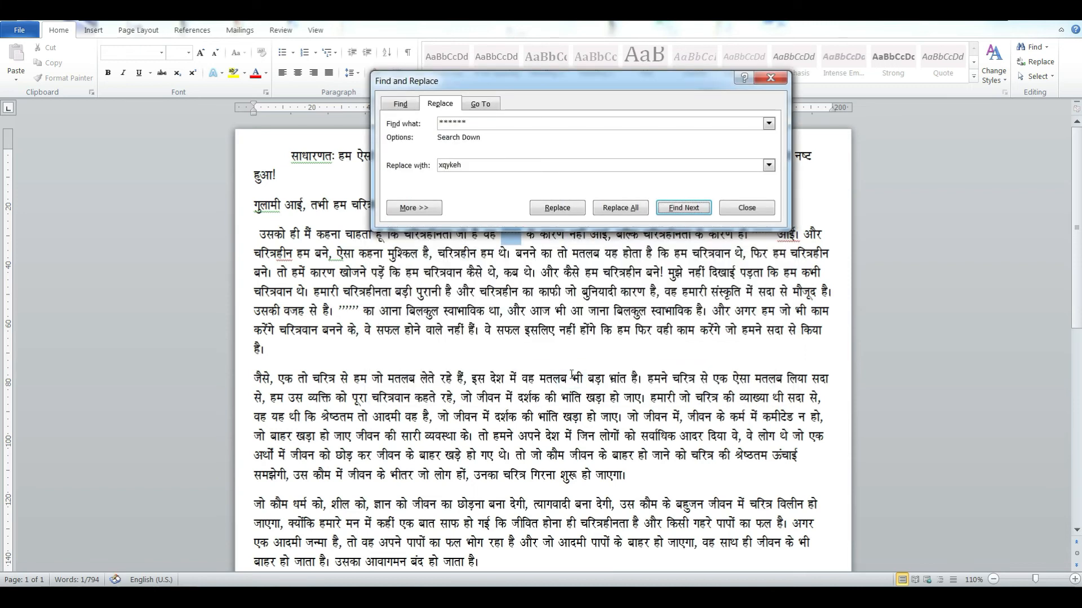
pyautogui.click(564, 209)
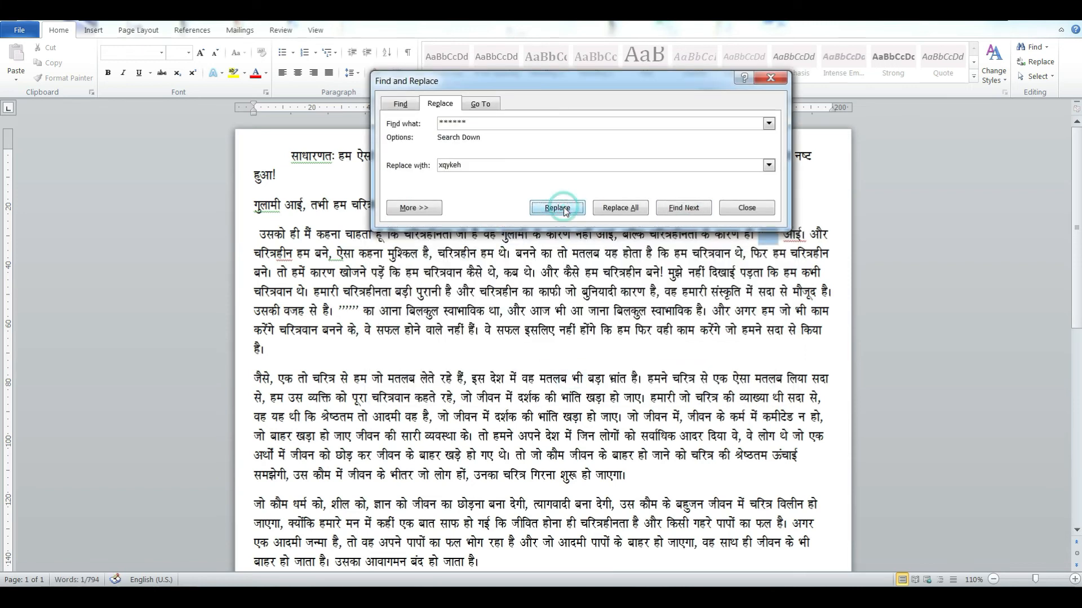
# - Replace all remaining occurrences of "******" with "xqykeh" at once and close Find and Replace
pyautogui.click(619, 208)
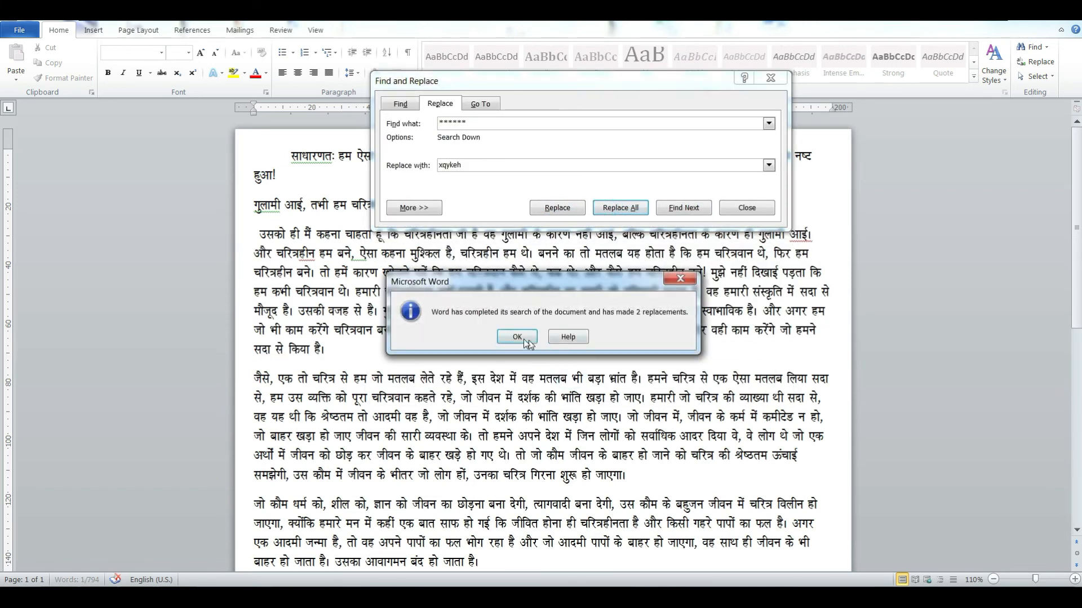
pyautogui.click(526, 339)
pyautogui.click(747, 208)
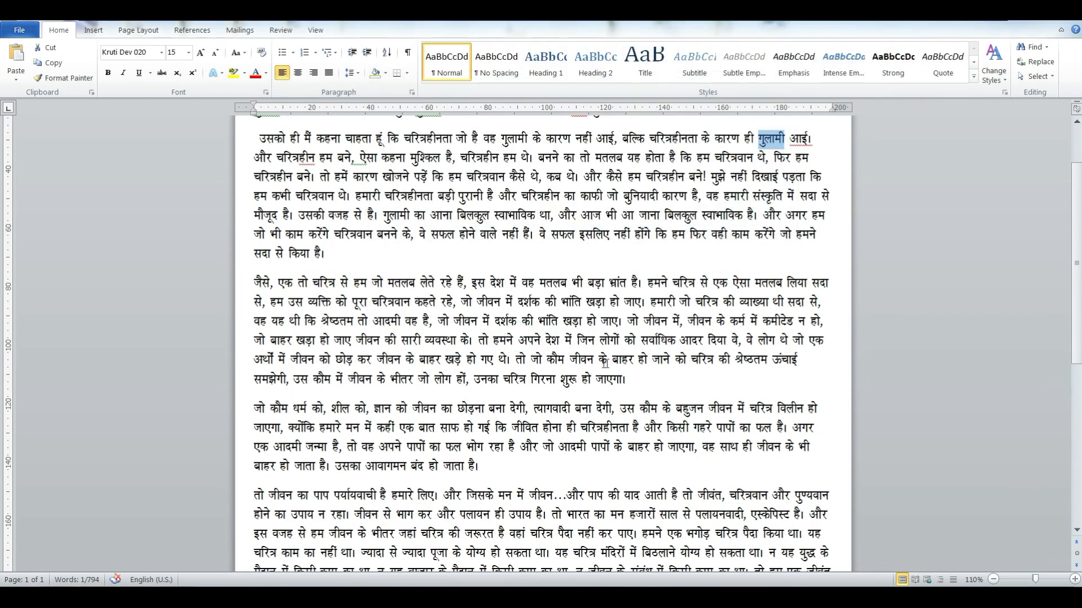
pyautogui.scroll(3, 543, 464)
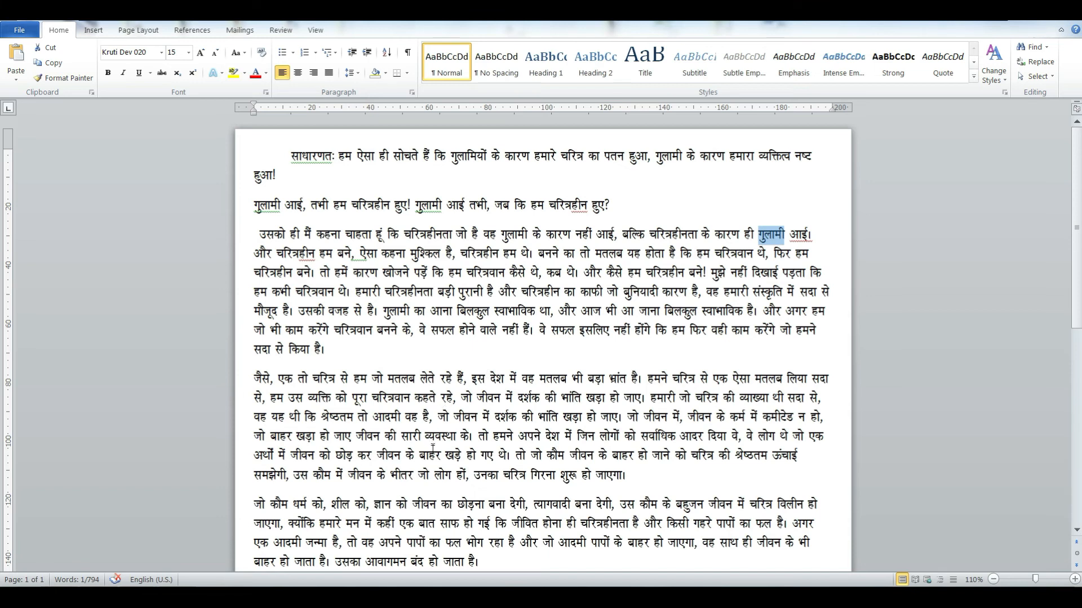
# - Copy the phrase "भारत में हम कभी भी अगर चरित्र पैदा करना" from the last paragraph
pyautogui.scroll(-12, 442, 406)
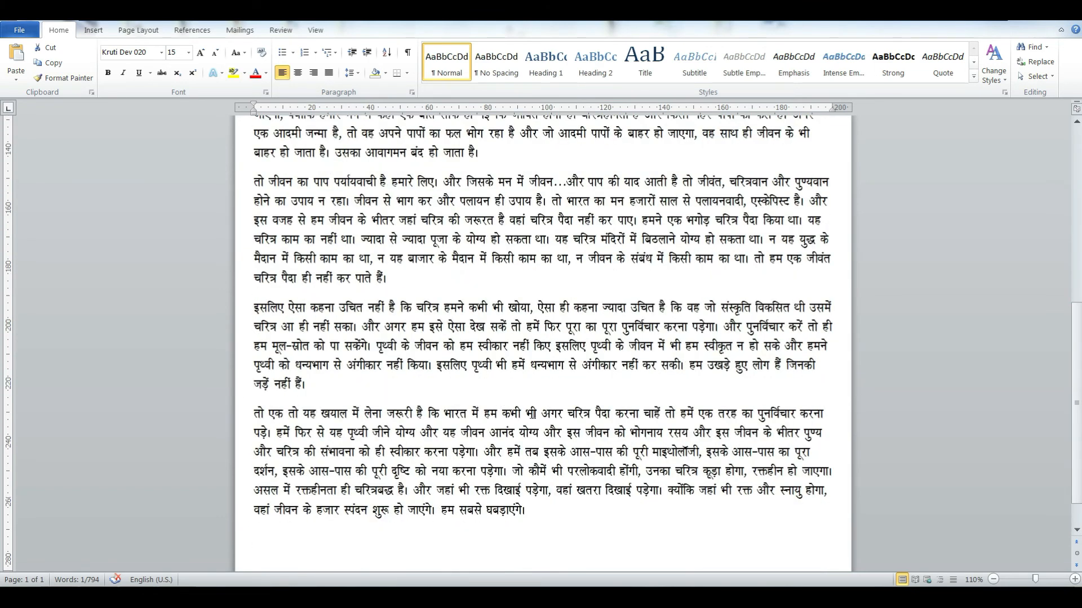
pyautogui.moveTo(445, 413); pyautogui.dragTo(642, 413)
pyautogui.rightClick(588, 416)
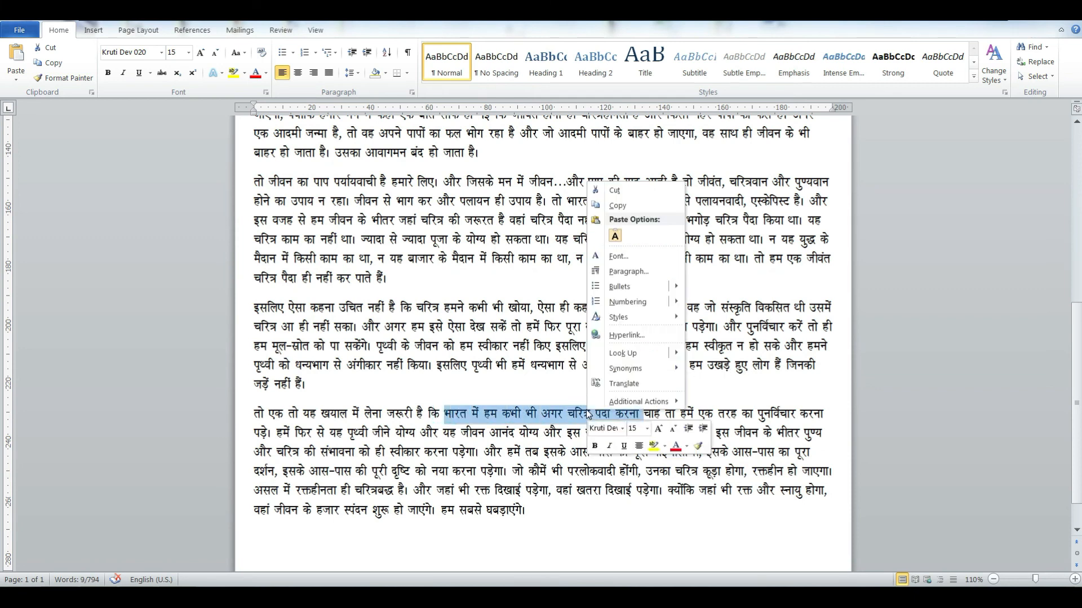
pyautogui.click(631, 206)
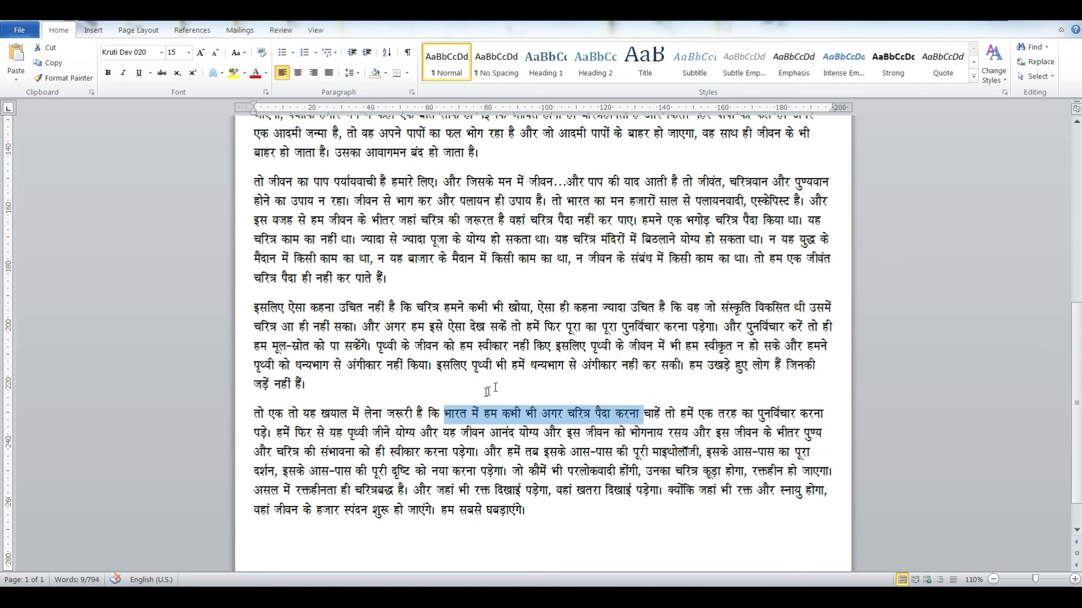
# - Use Find to search the document for the copied phrase, continuing from the beginning, and close Find and Replace
pyautogui.scroll(7, 485, 388)
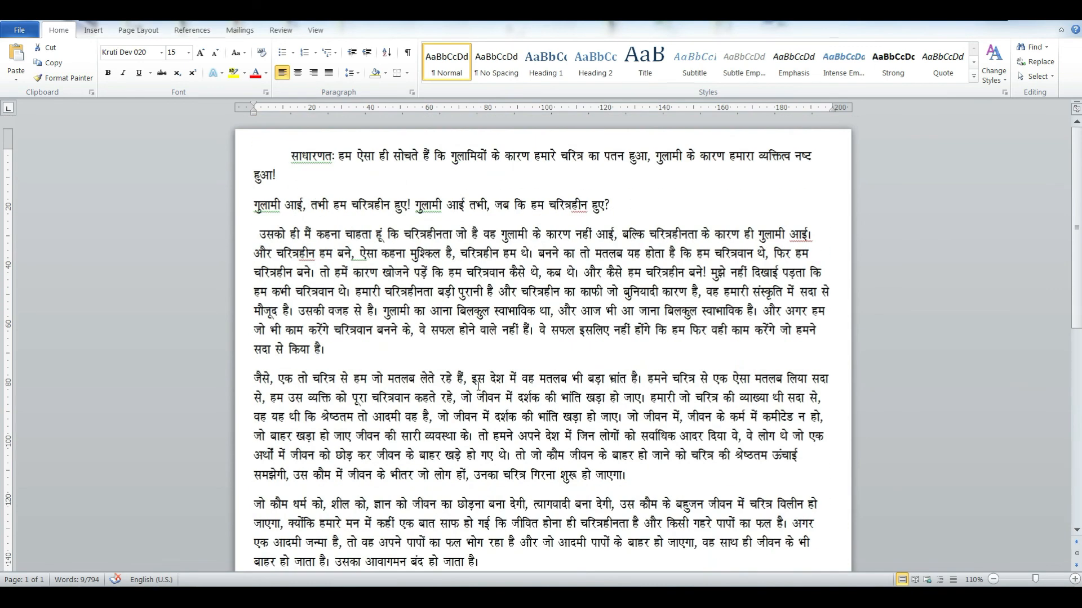
pyautogui.hotkey('ctrl', 'h')
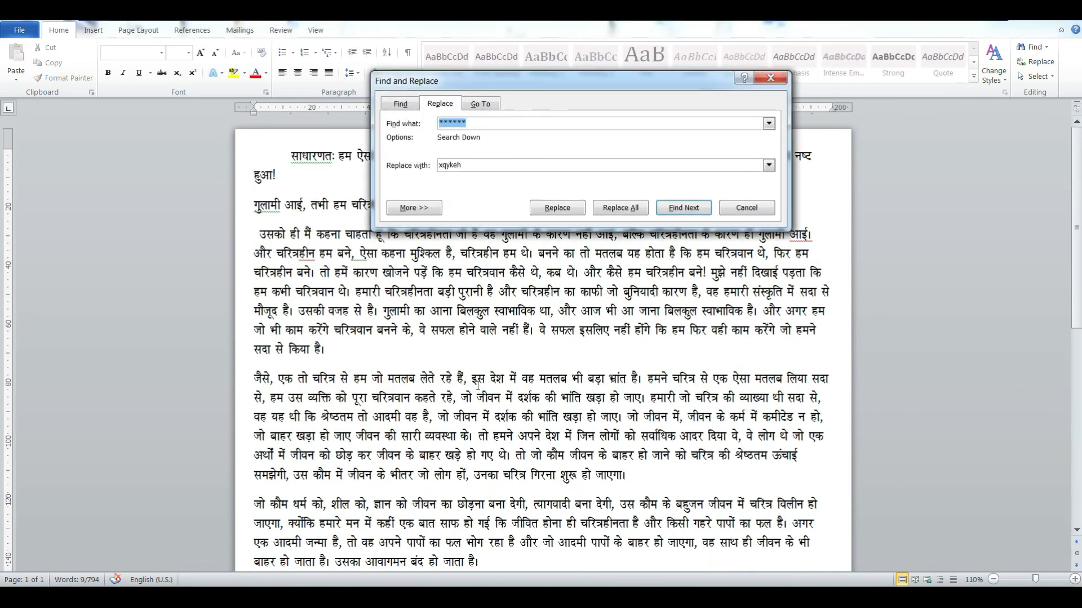
pyautogui.click(406, 111)
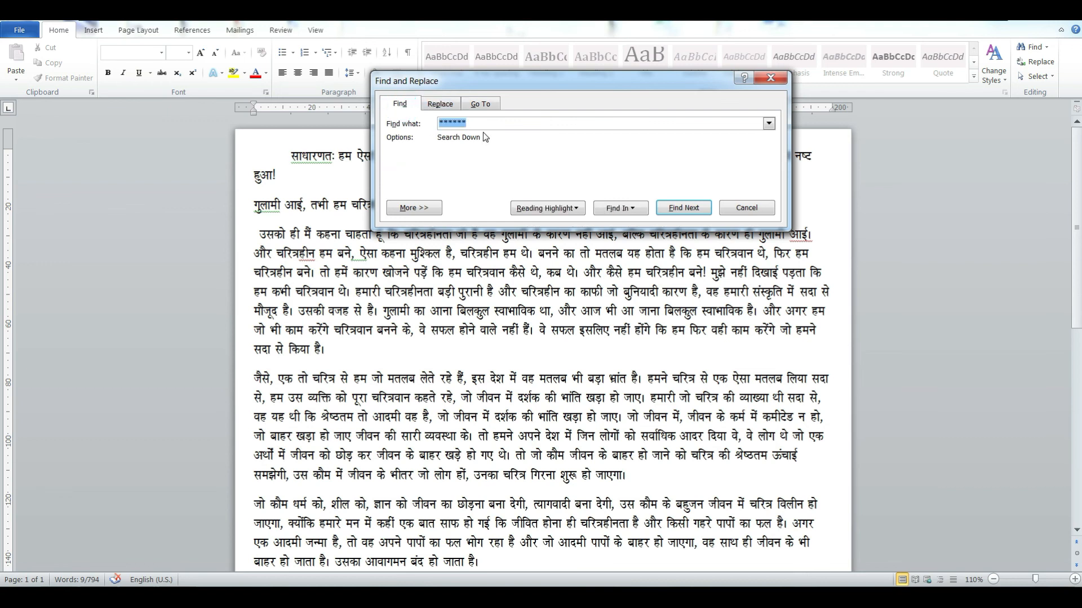
pyautogui.hotkey('ctrl', 'v')
pyautogui.click(666, 212)
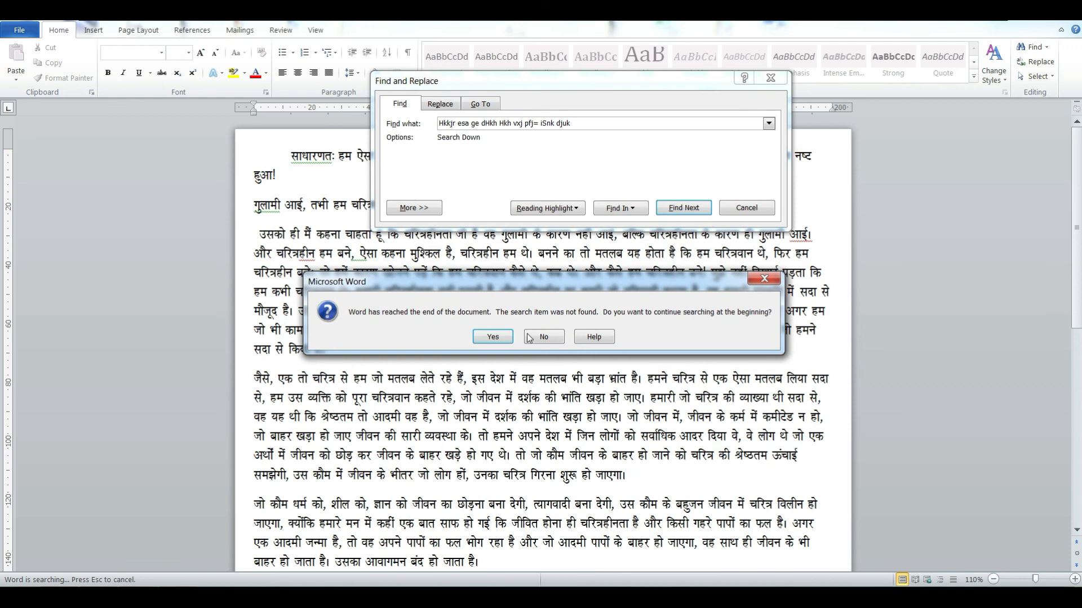
pyautogui.click(493, 337)
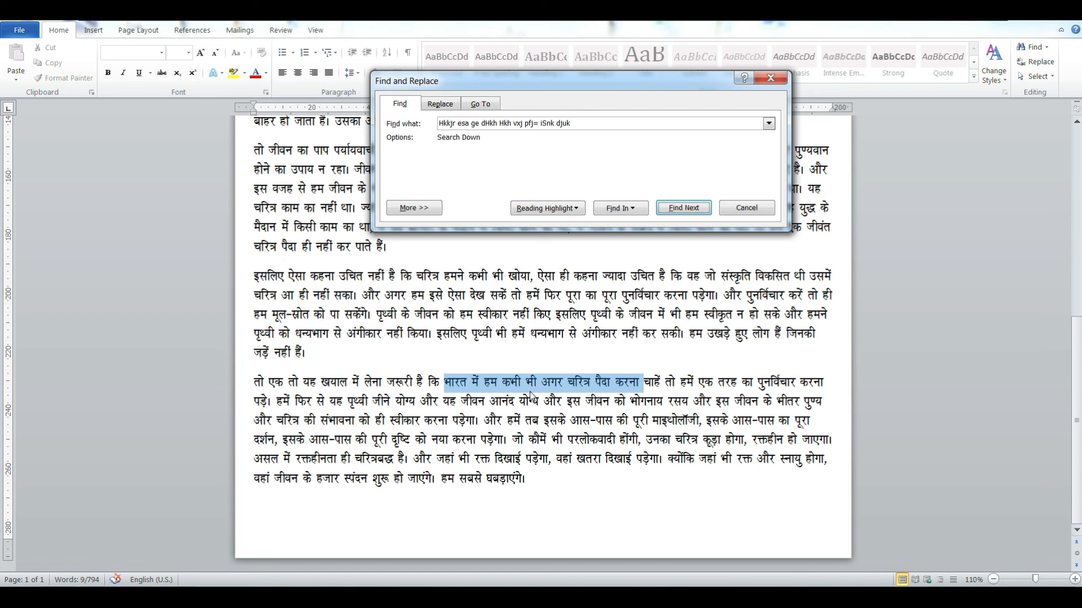
pyautogui.click(747, 208)
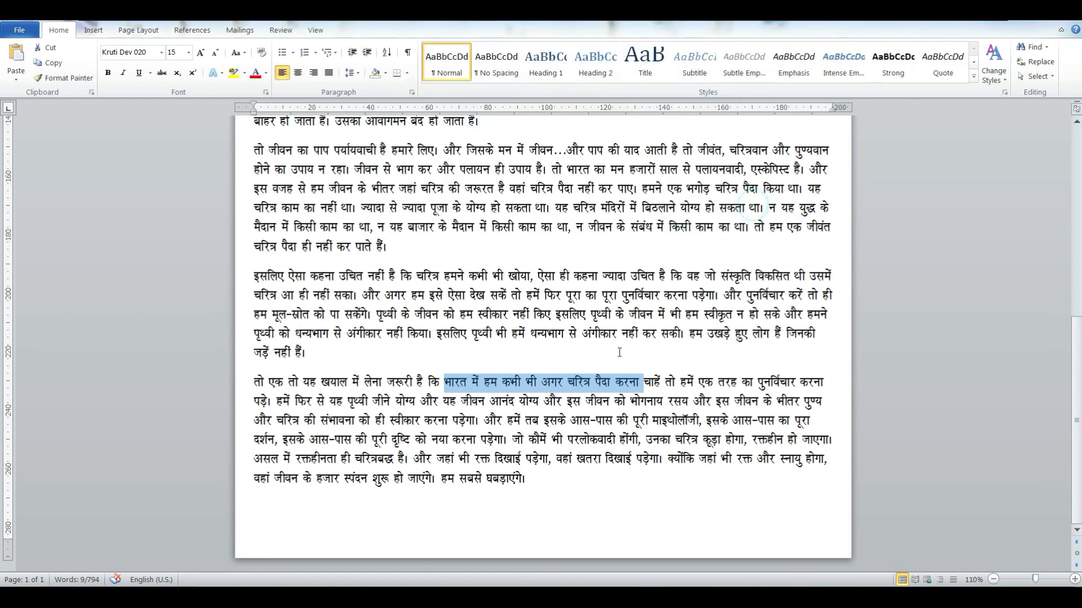
pyautogui.scroll(8, 568, 401)
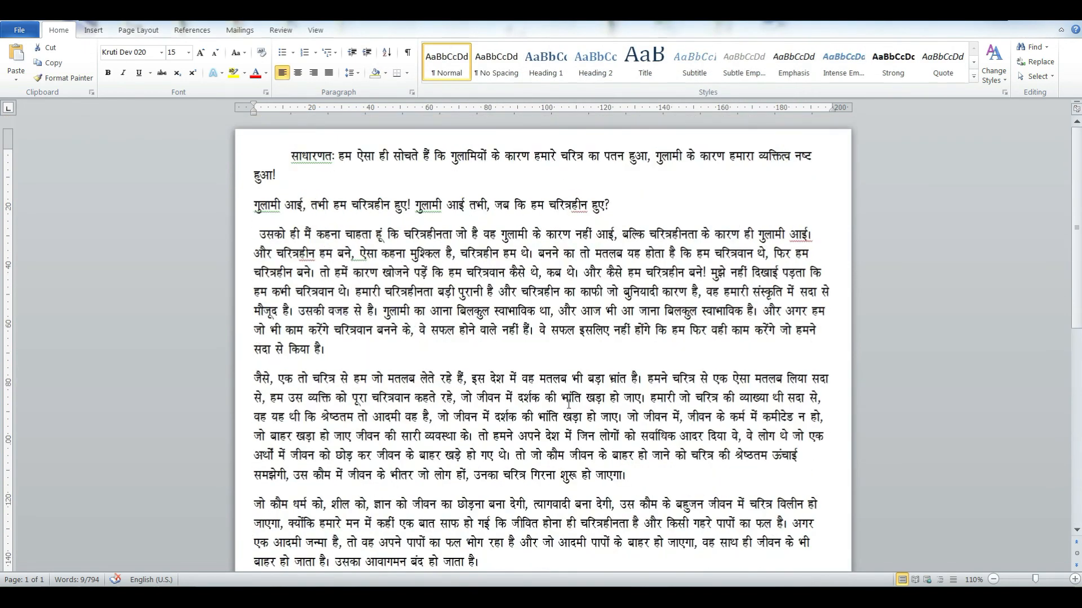